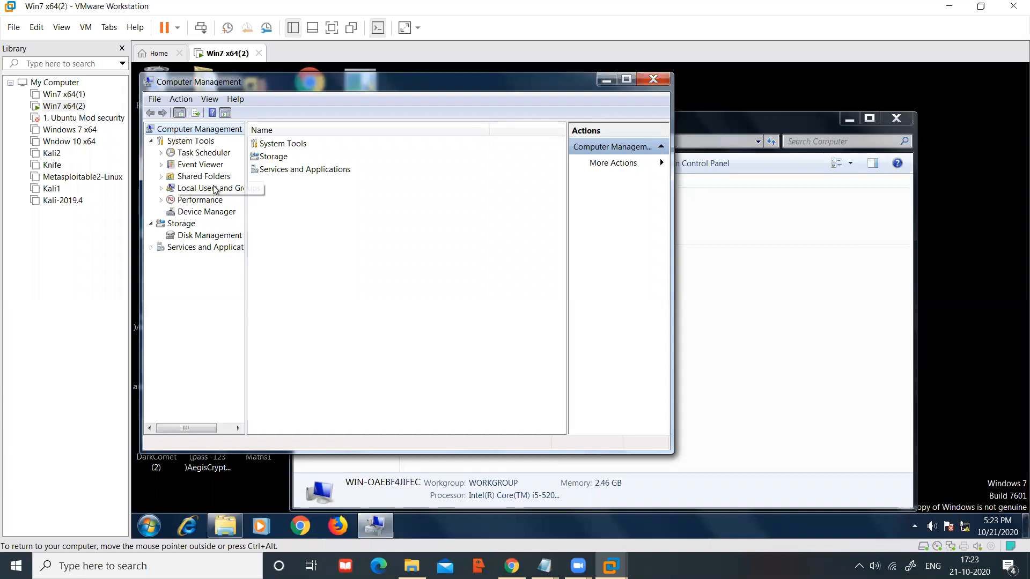
# Step: Open the Users list under Local Users and Groups and bring up the standard account's context menu
pyautogui.click(194, 192)
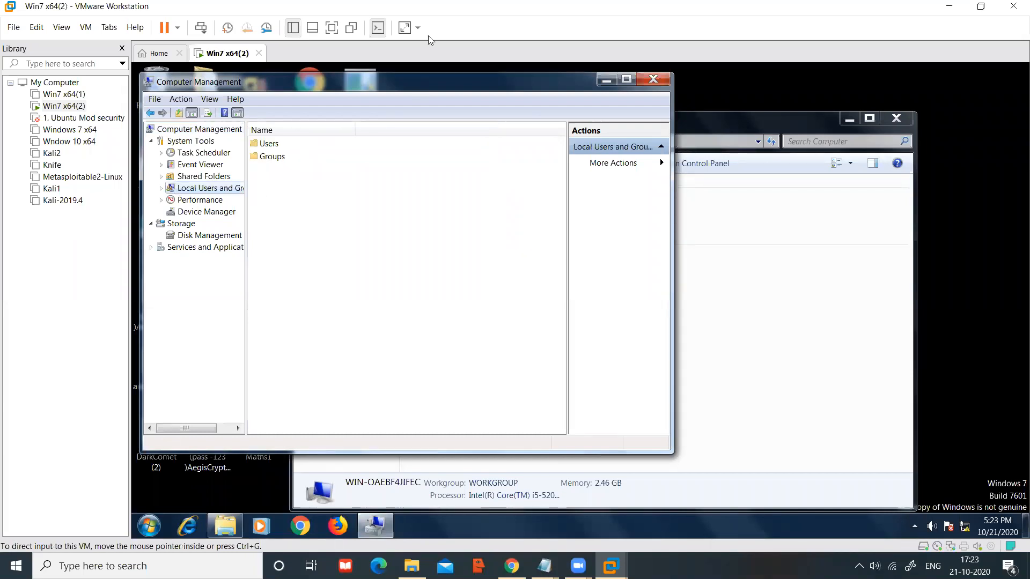
pyautogui.doubleClick(272, 148)
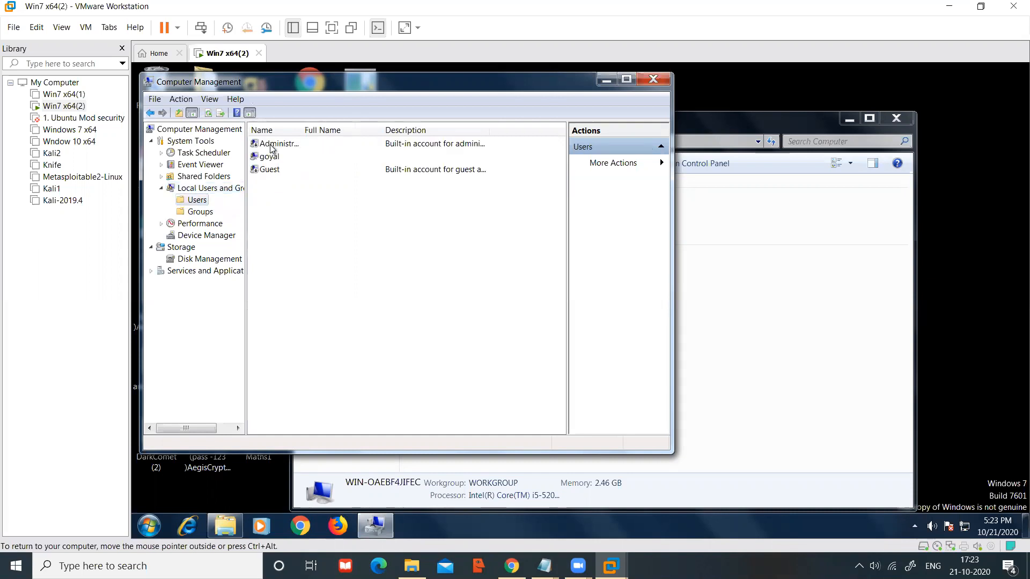
pyautogui.click(277, 162)
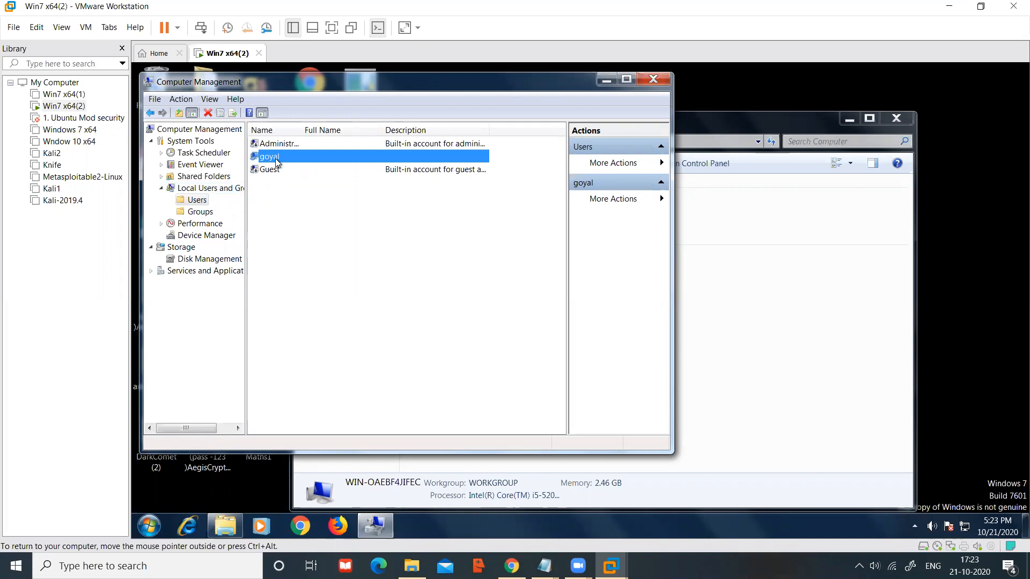
pyautogui.rightClick(277, 161)
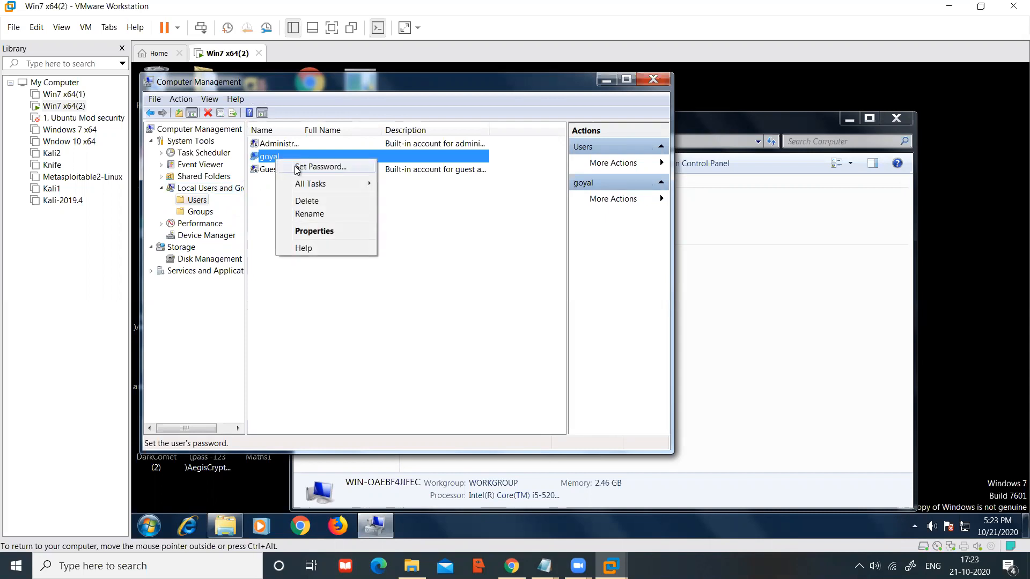
# Step: Set and confirm a new password for the standard account, then close Computer Management
pyautogui.click(319, 167)
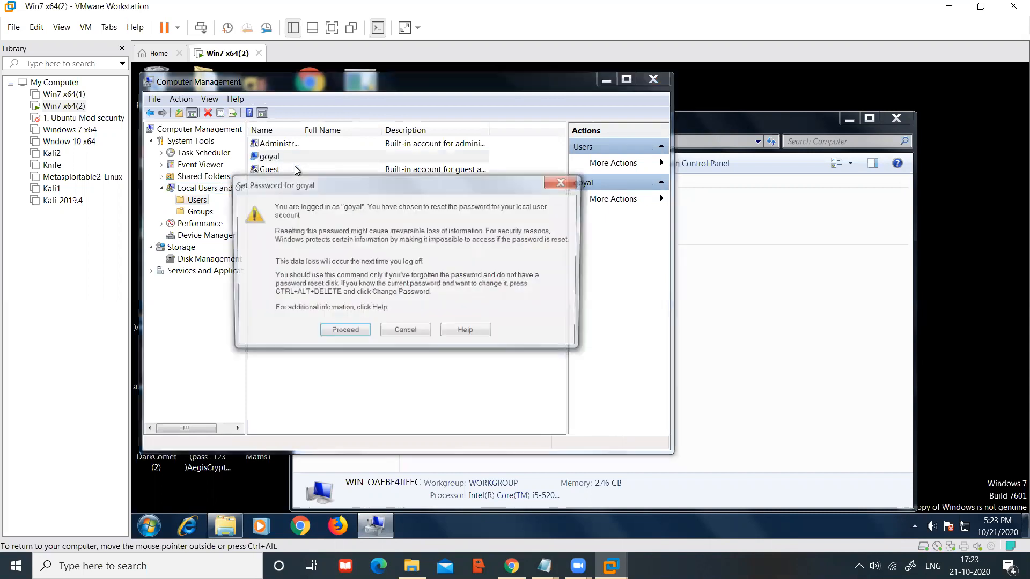
pyautogui.click(337, 333)
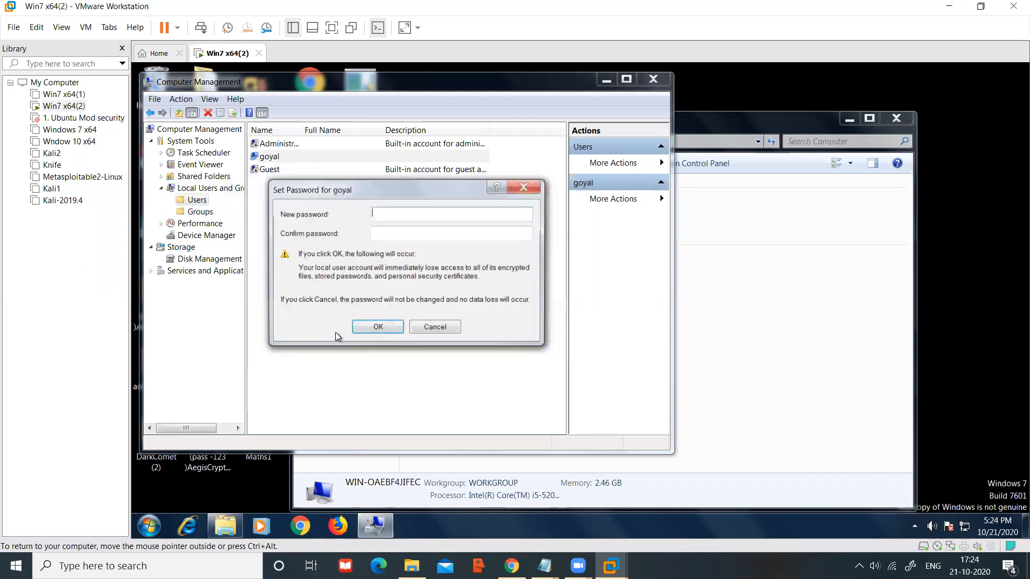
pyautogui.write('•••••')
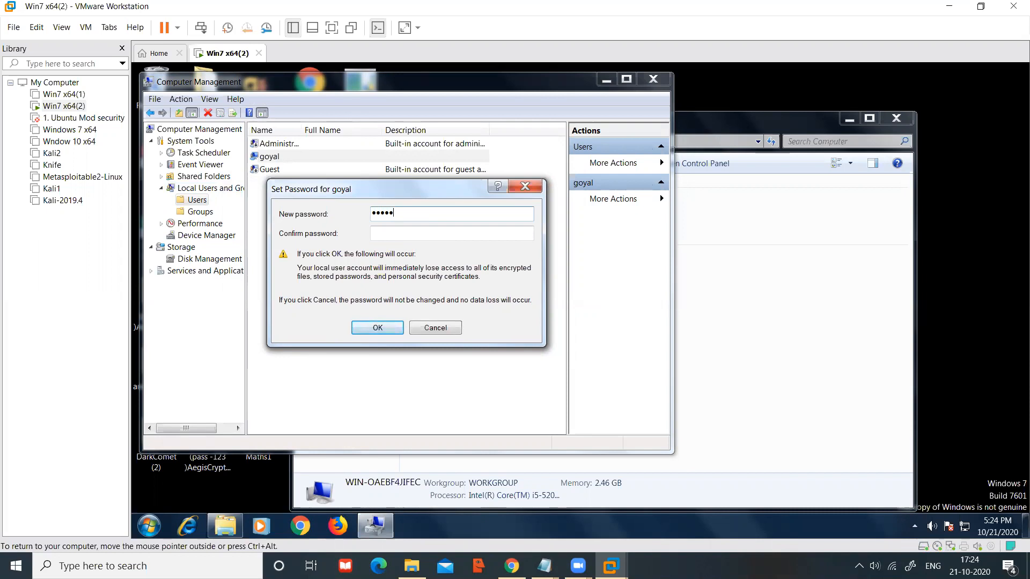
pyautogui.click(408, 234)
pyautogui.write('•••••')
pyautogui.click(379, 329)
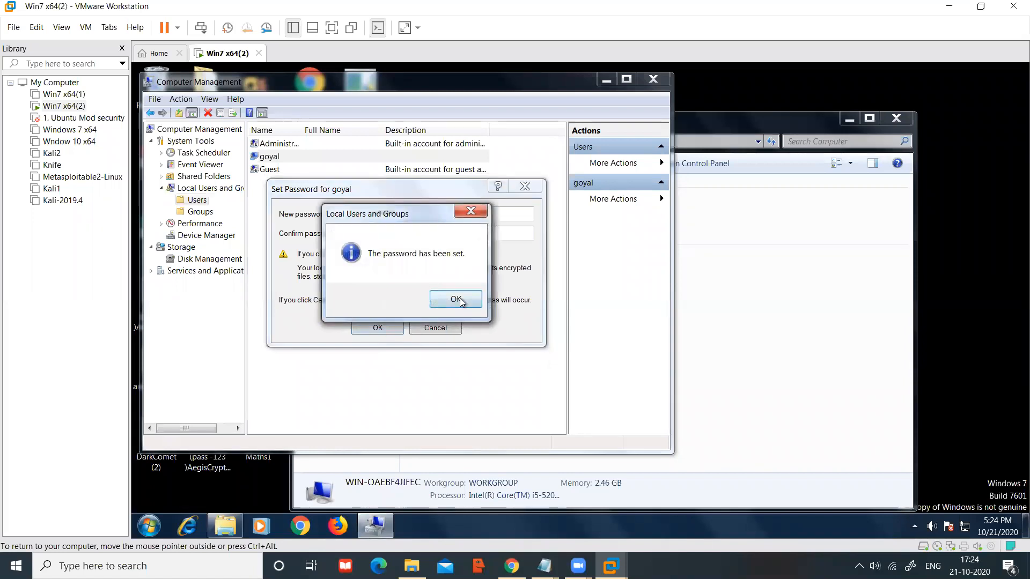
pyautogui.click(460, 301)
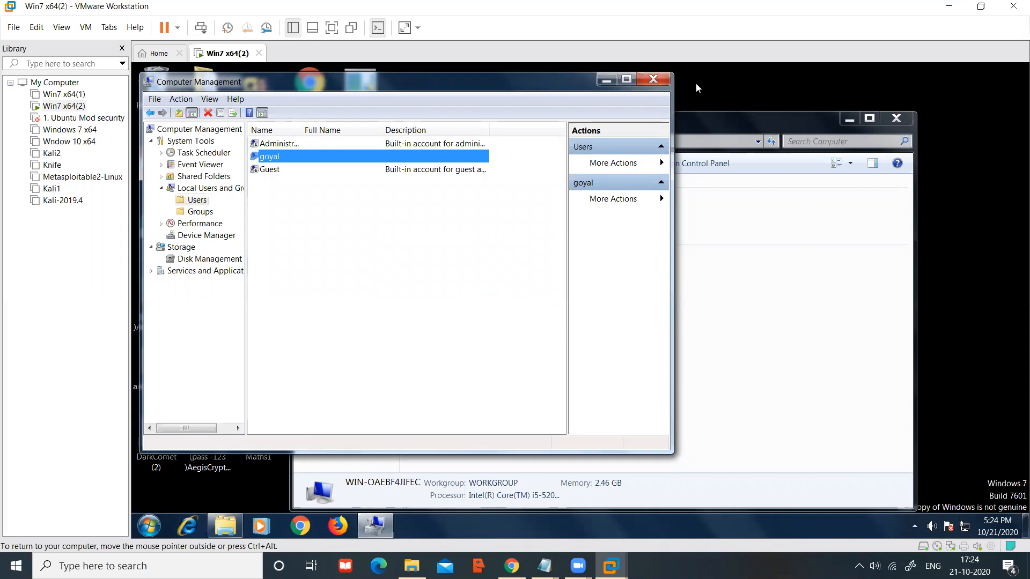
pyautogui.click(654, 80)
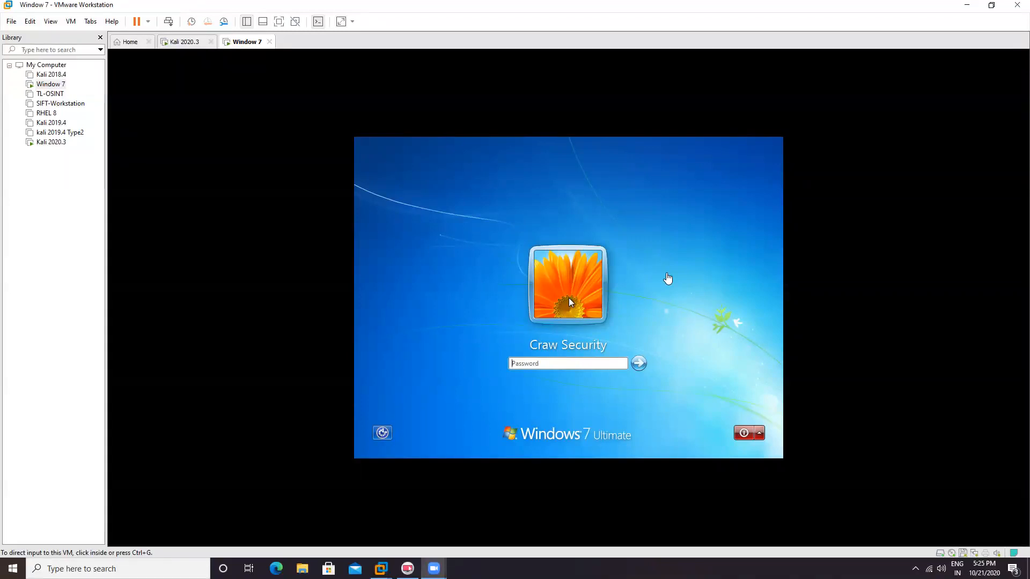
# Step: Power off the Window 7 VM, then power it back on from the Library
pyautogui.click(270, 43)
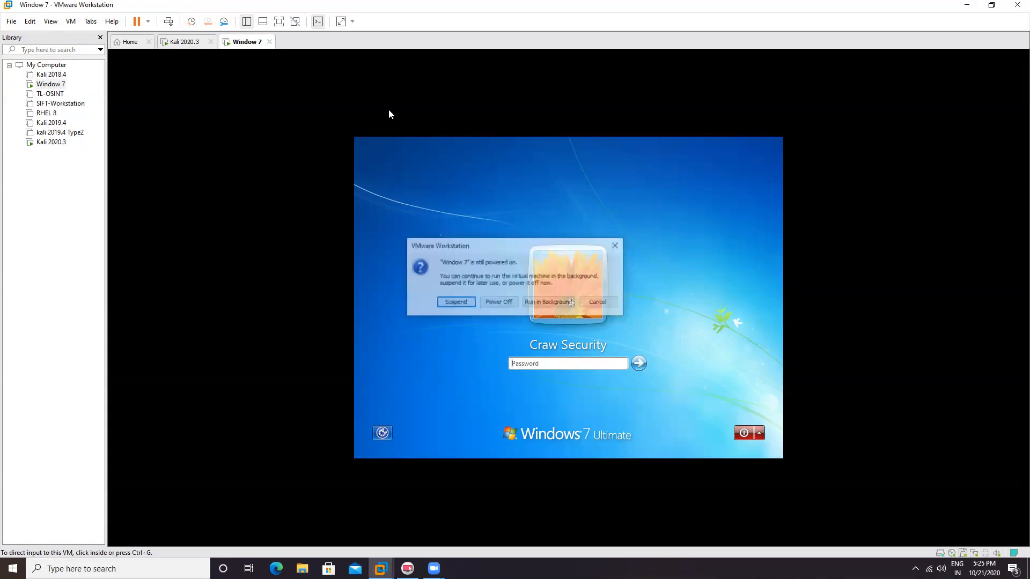
pyautogui.click(499, 304)
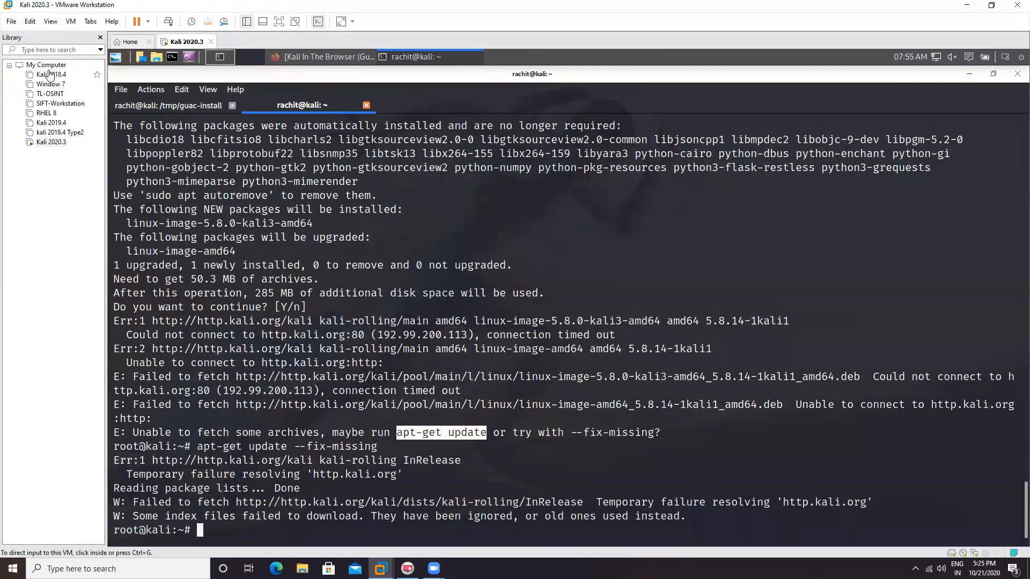
pyautogui.click(50, 85)
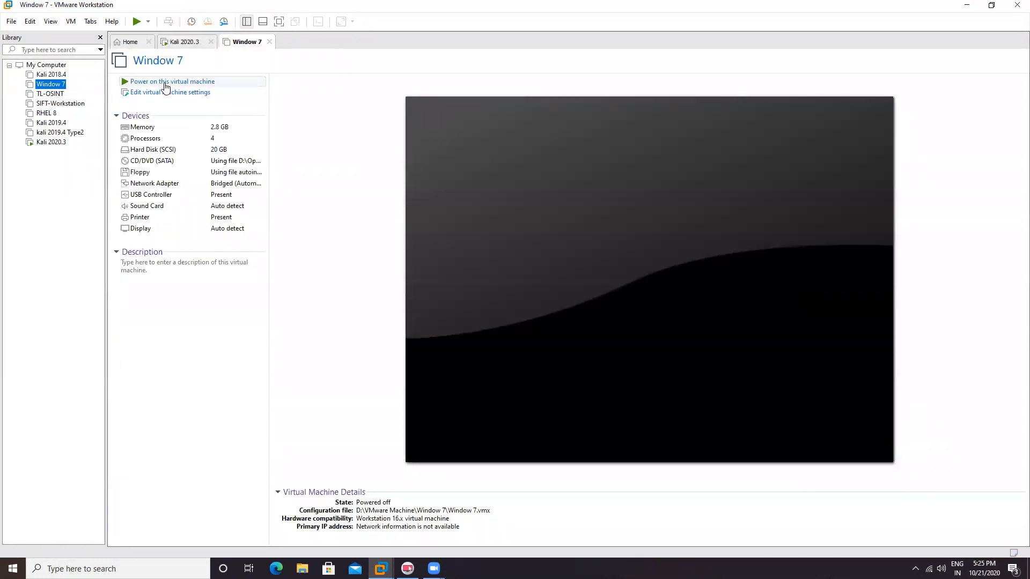
pyautogui.click(165, 83)
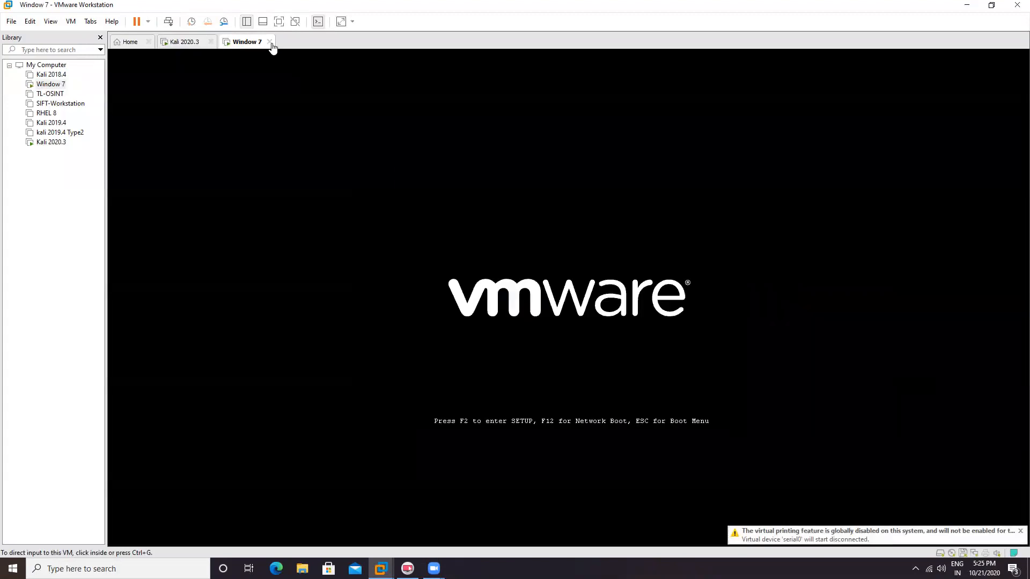
# Step: Choose Start Windows Normally, then power off the Window 7 VM mid-boot and reselect it
pyautogui.click(494, 302)
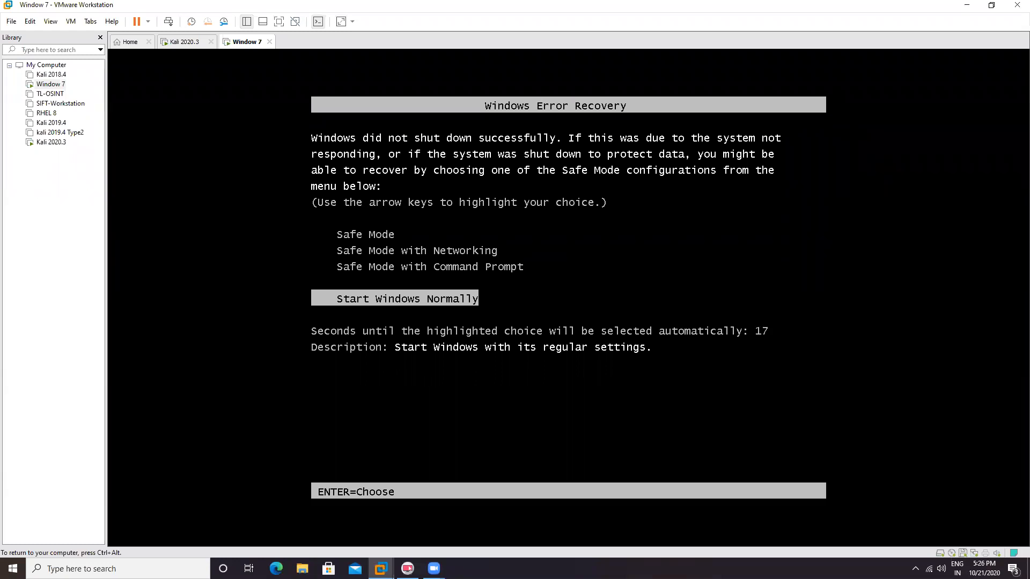
pyautogui.press('Return')
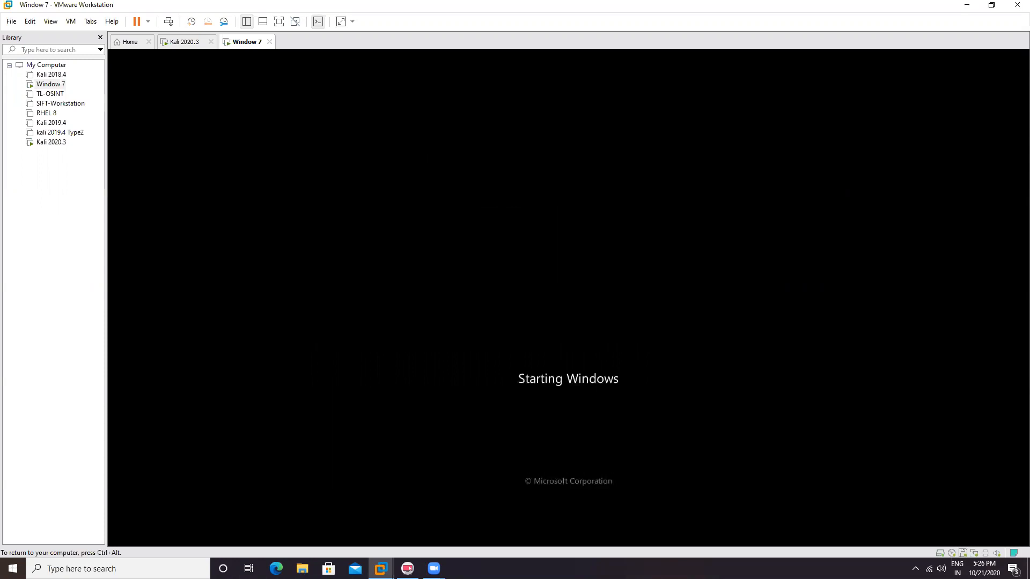
pyautogui.hotkey('ctrl', 'alt')
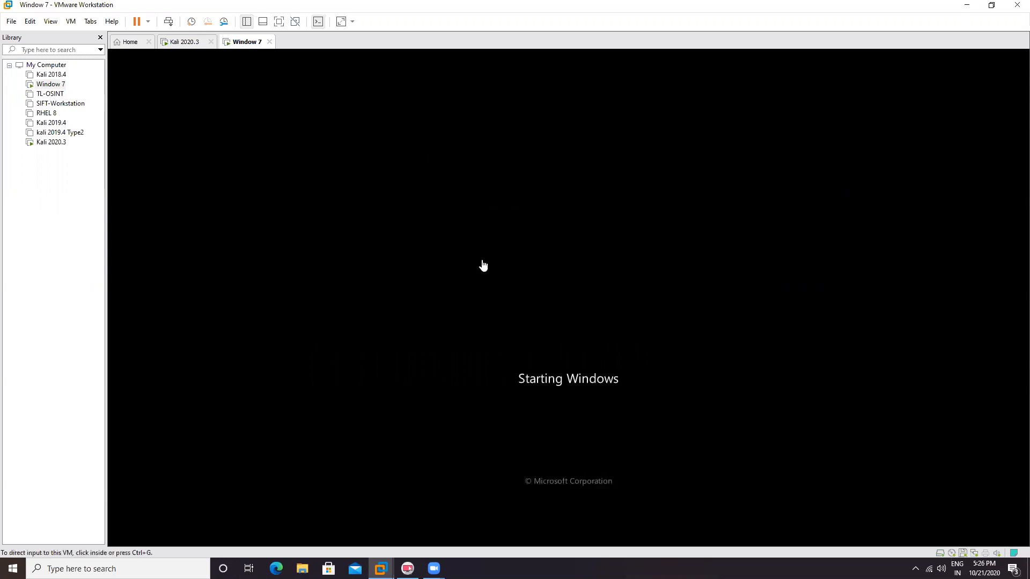
pyautogui.click(270, 43)
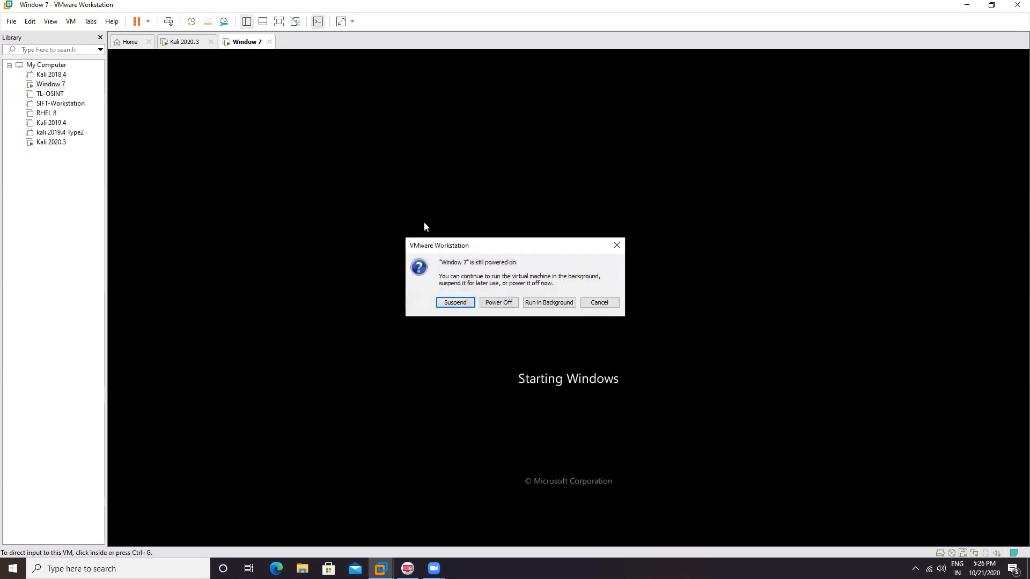
pyautogui.click(501, 303)
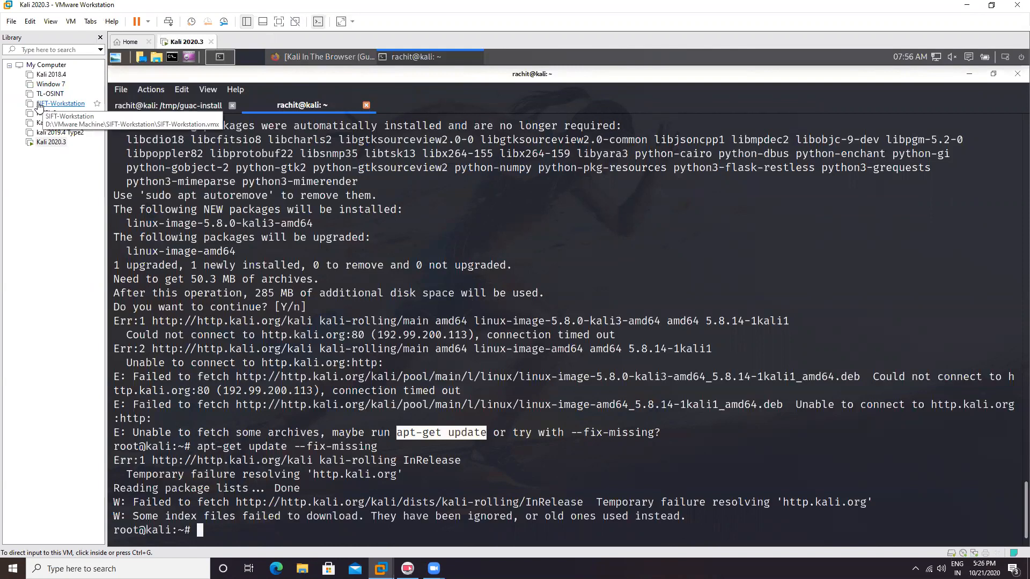
pyautogui.click(50, 84)
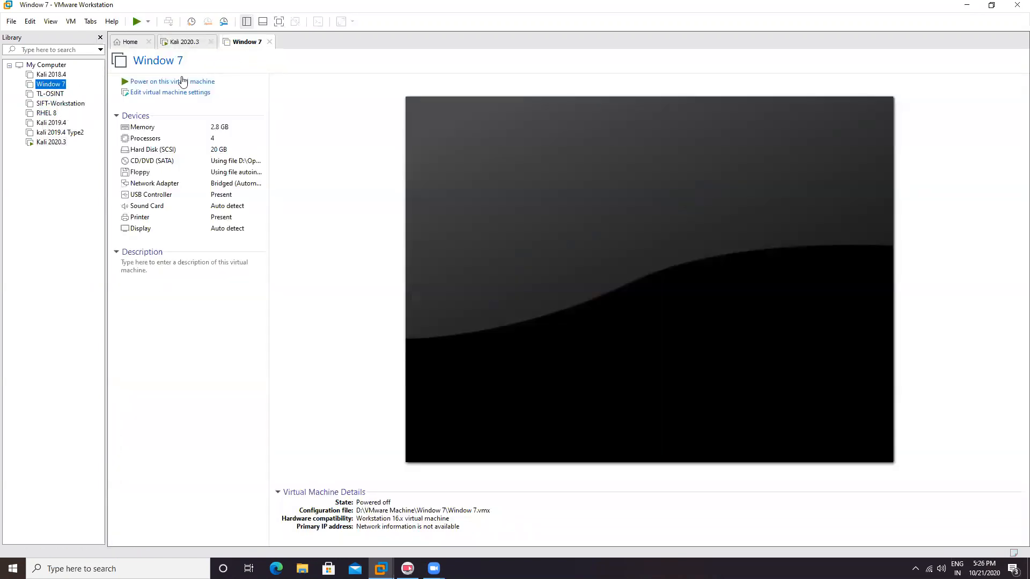
# Step: Power on the Window 7 VM and capture input in its console at the Windows Error Recovery menu
pyautogui.click(177, 82)
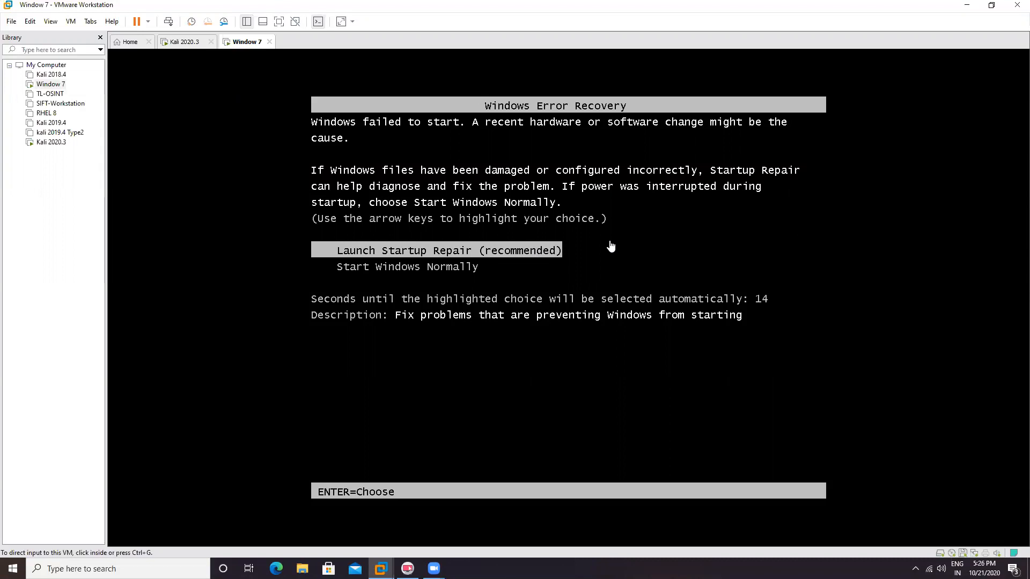
pyautogui.click(616, 265)
# Step: Choose 'Launch Startup Repair (recommended)' from the Windows Error Recovery menu
pyautogui.press('Return')
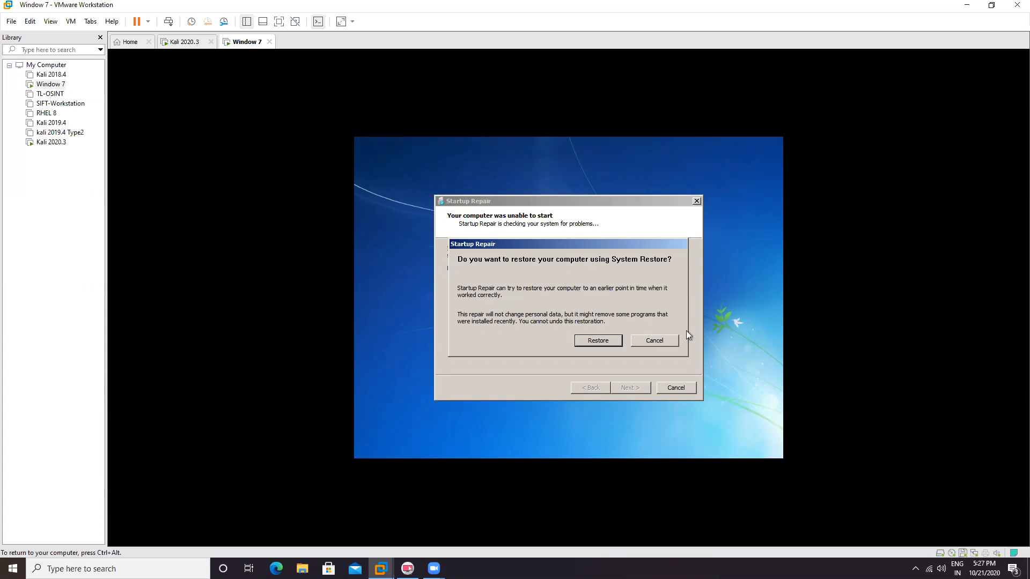
# Step: Cancel System Restore and, once Startup Repair gives up, view the problem details
pyautogui.click(664, 342)
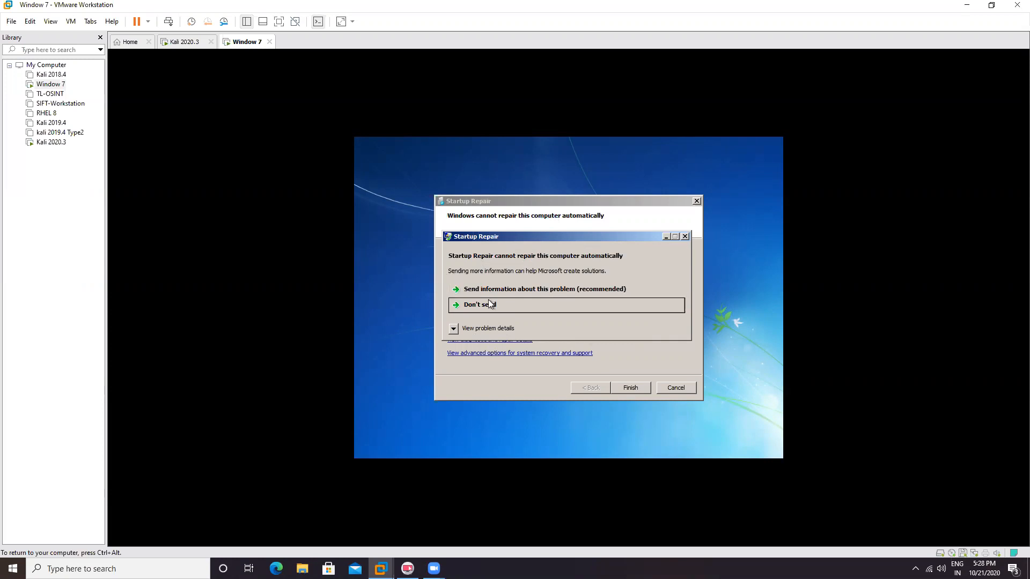
pyautogui.click(453, 329)
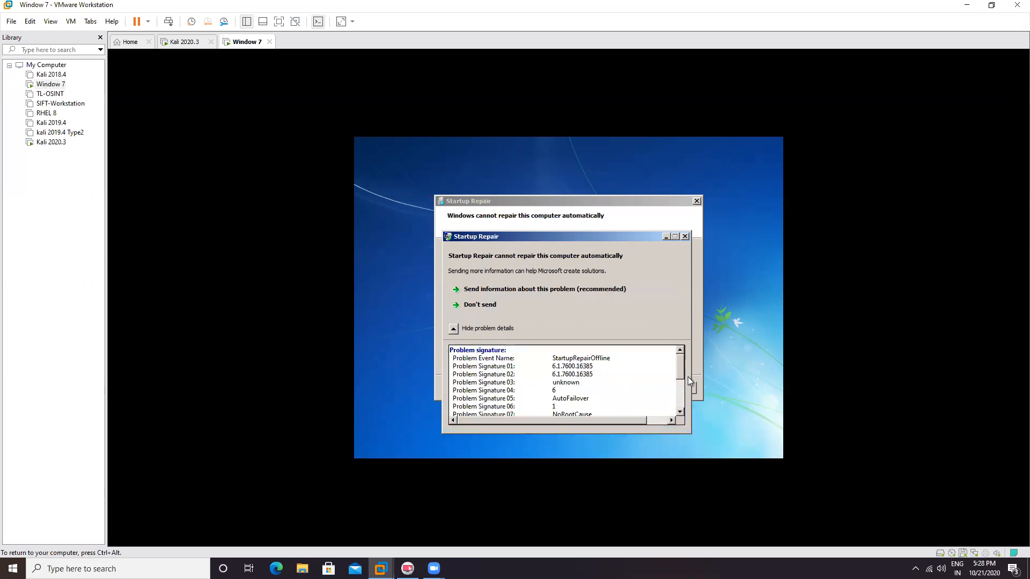
# Step: Open the erofflps.txt privacy statement in Notepad and bring up File > Open
pyautogui.moveTo(681, 370); pyautogui.dragTo(679, 404)
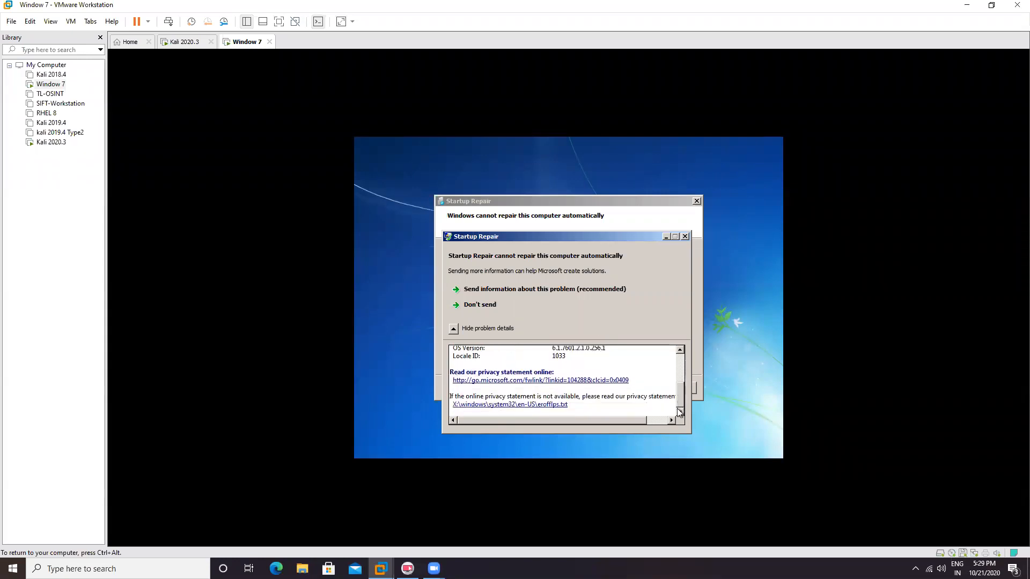
pyautogui.click(542, 409)
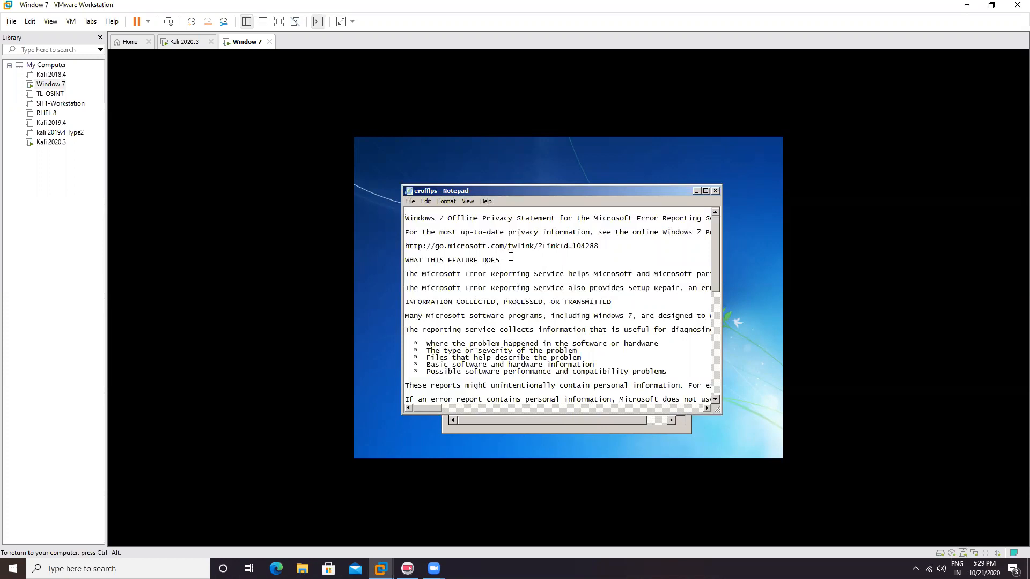
pyautogui.click(410, 204)
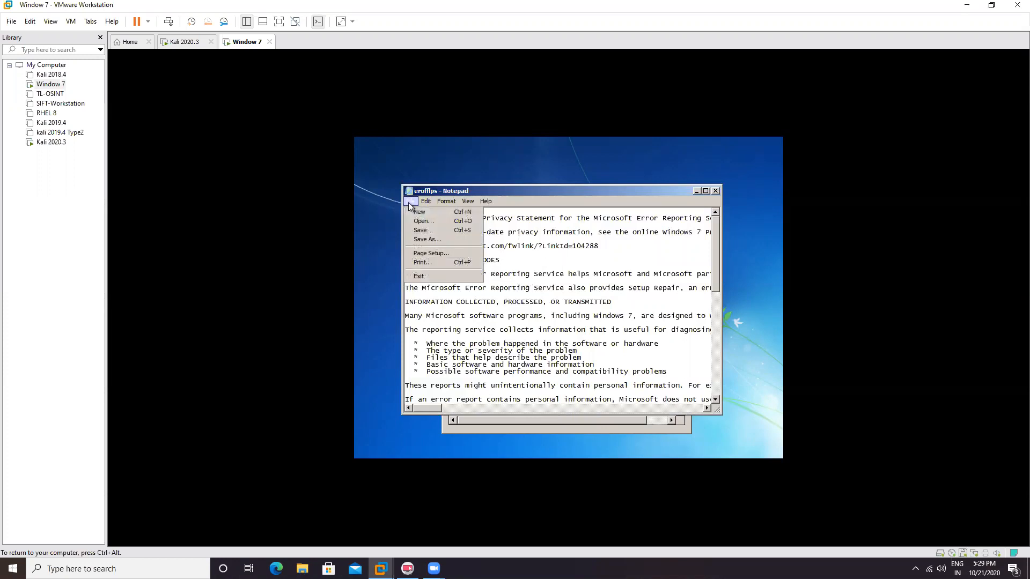
pyautogui.click(435, 230)
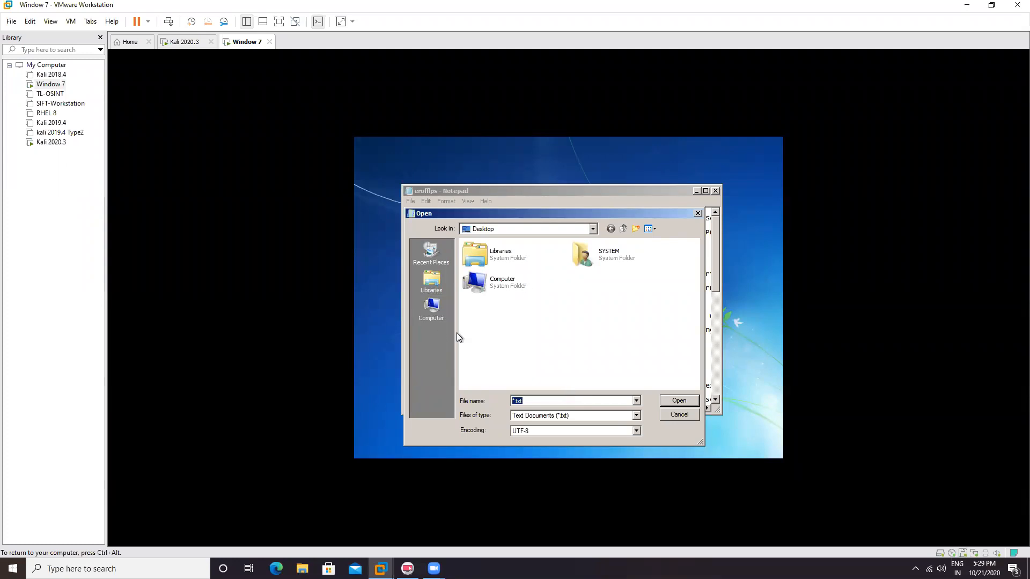
# Step: Browse the Open dialog to Computer > Local Disk (C:) > Windows > System32
pyautogui.doubleClick(494, 282)
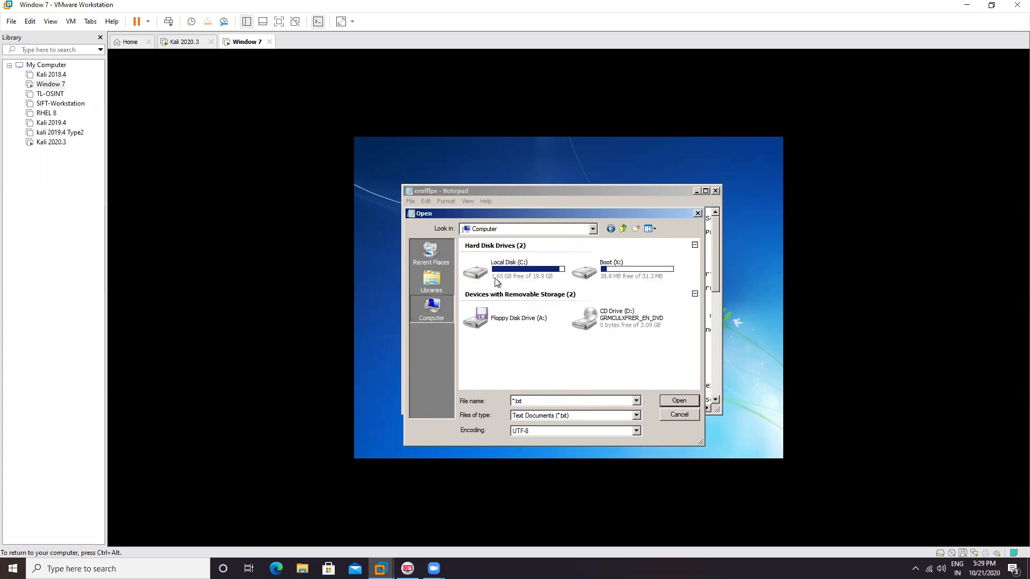
pyautogui.doubleClick(526, 274)
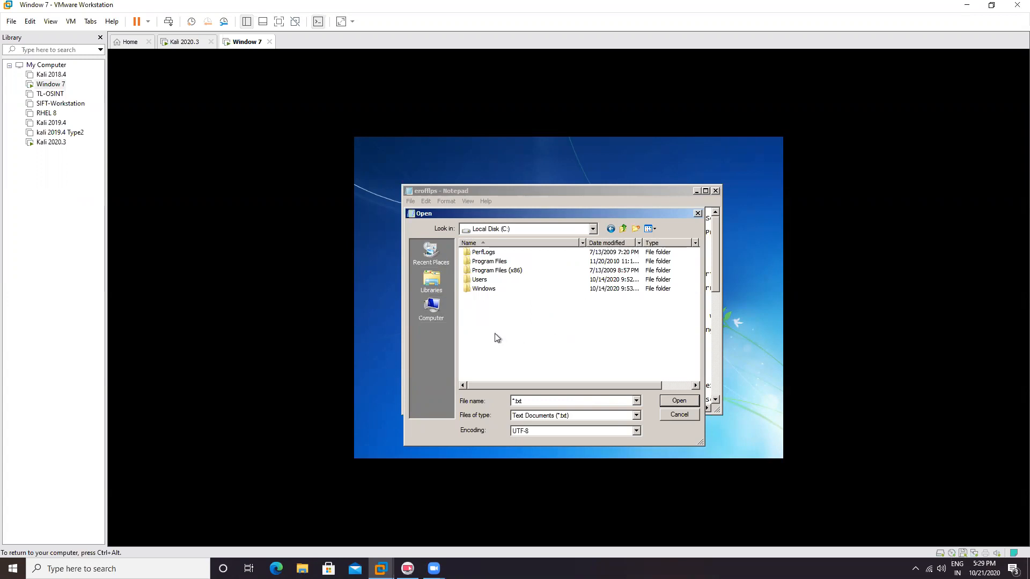
pyautogui.click(495, 290)
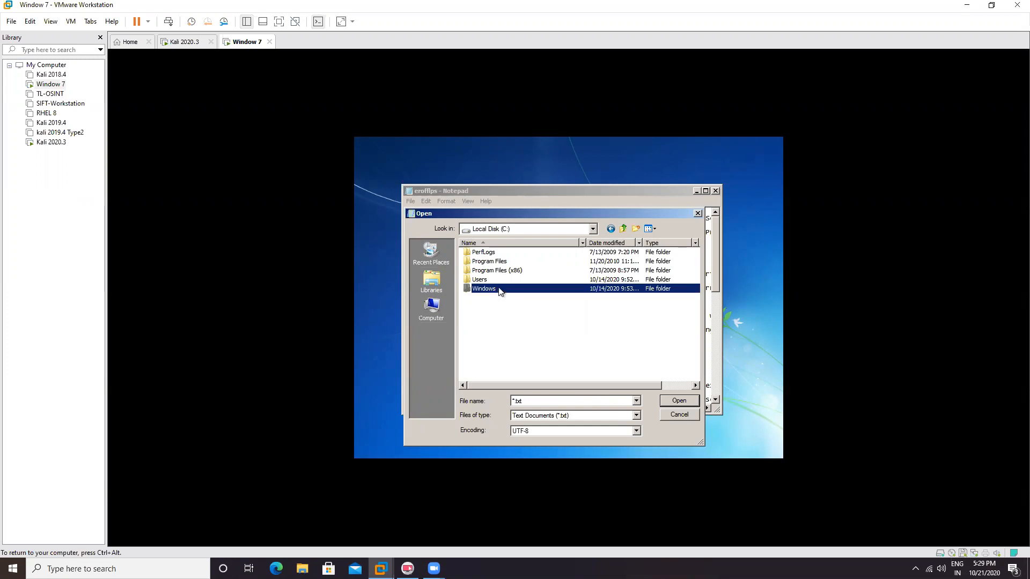
pyautogui.doubleClick(499, 290)
pyautogui.scroll(-8, 517, 316)
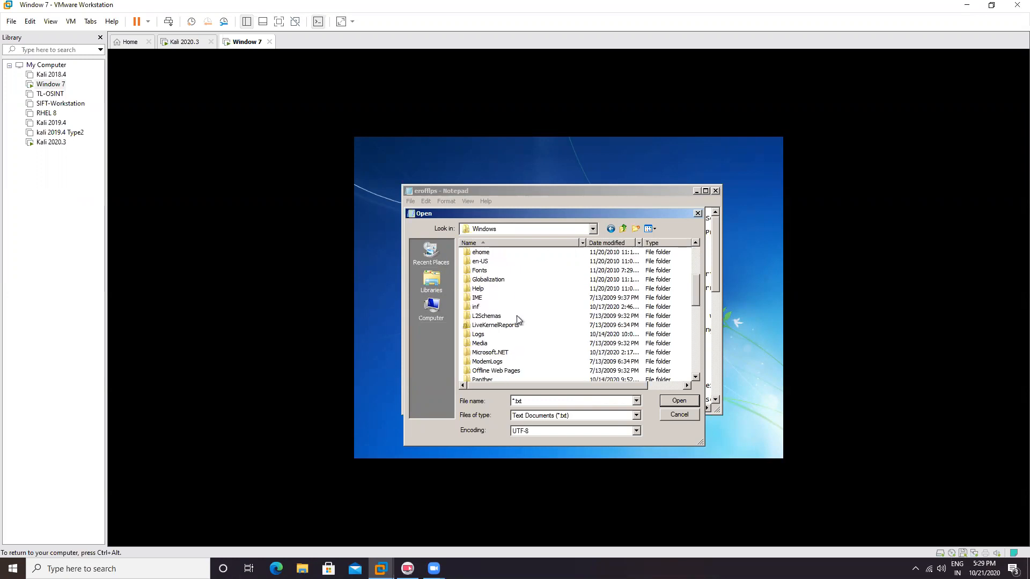
pyautogui.scroll(-3, 517, 318)
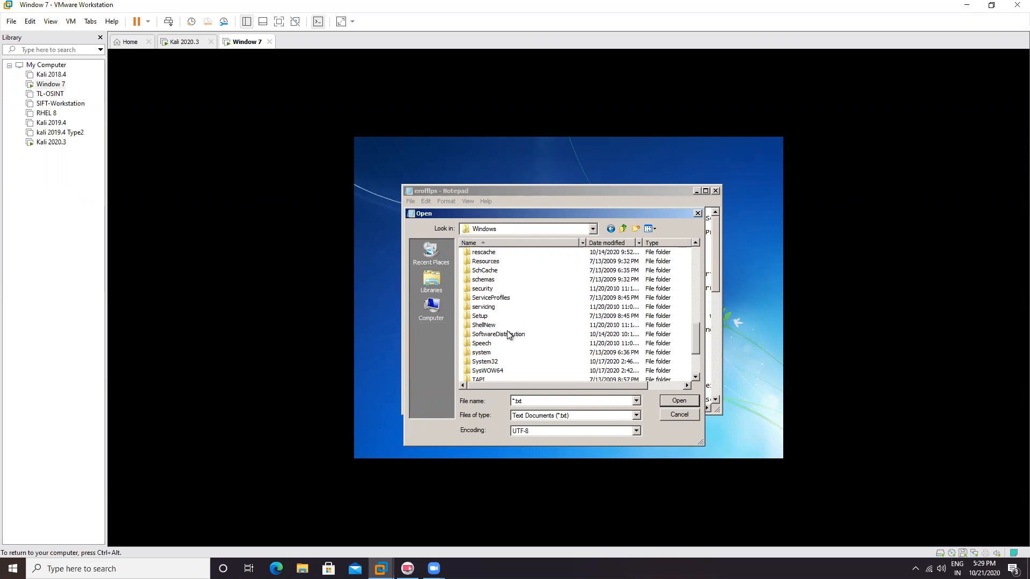
pyautogui.click(497, 362)
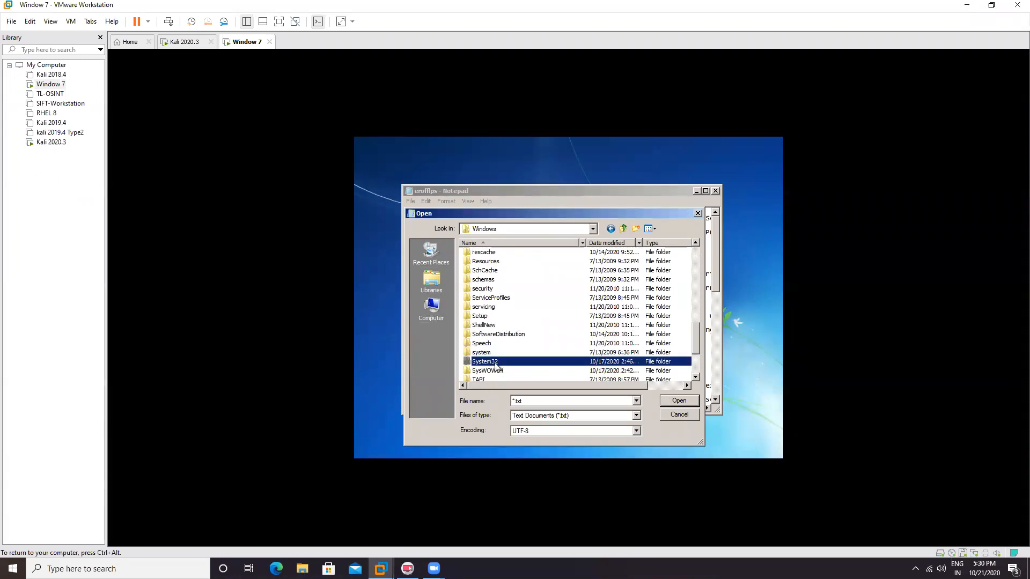
pyautogui.doubleClick(497, 364)
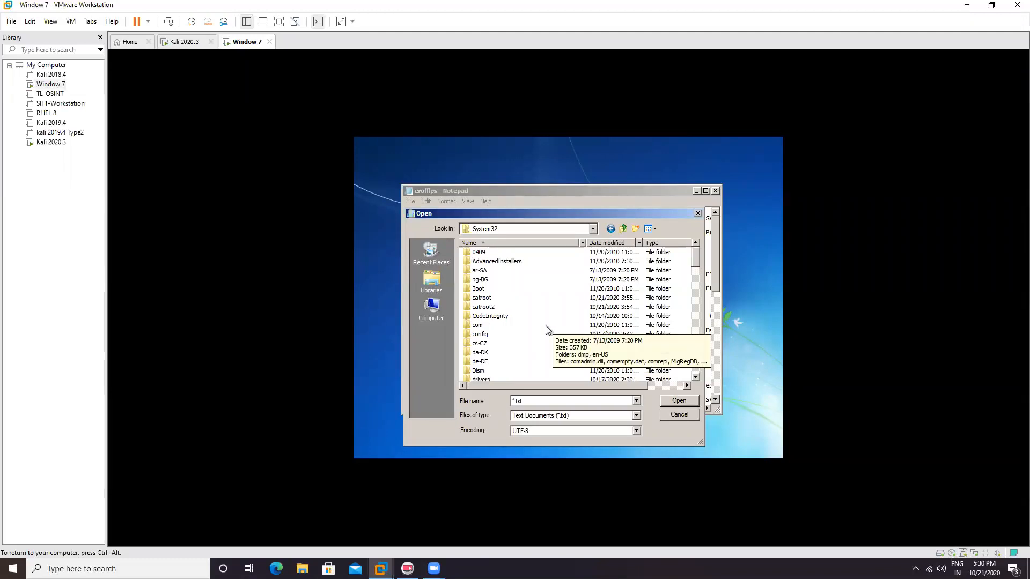
# Step: Set Files of type to All Files and select the CodeIntegrity folder
pyautogui.scroll(-3, 541, 331)
pyautogui.scroll(-3, 543, 335)
pyautogui.click(637, 416)
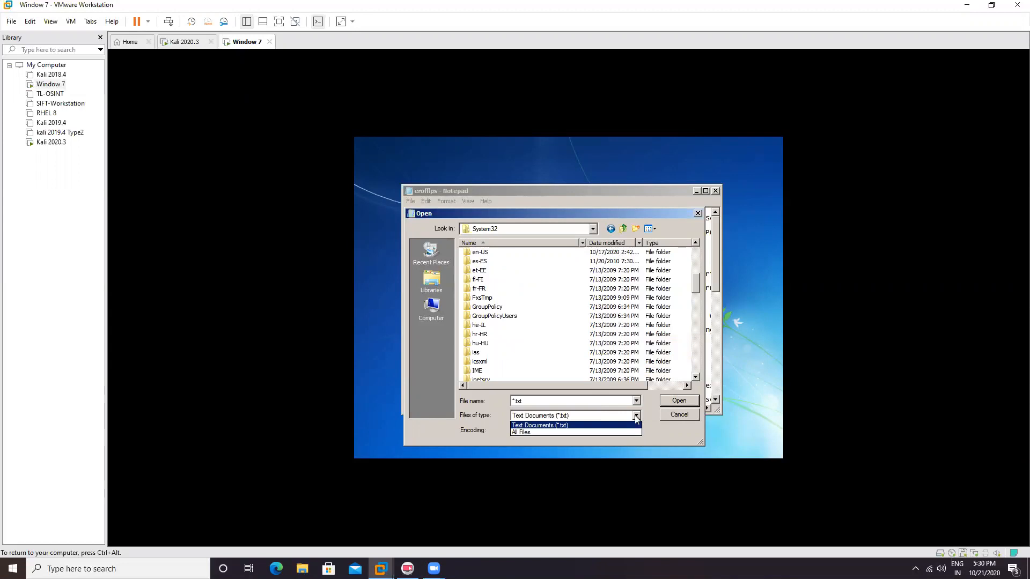
pyautogui.click(603, 433)
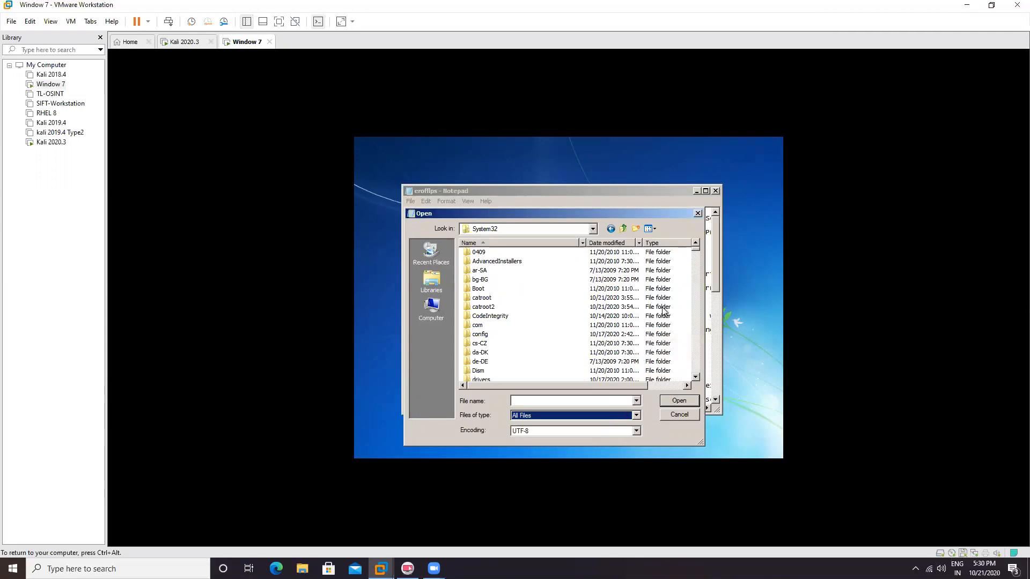
pyautogui.click(540, 316)
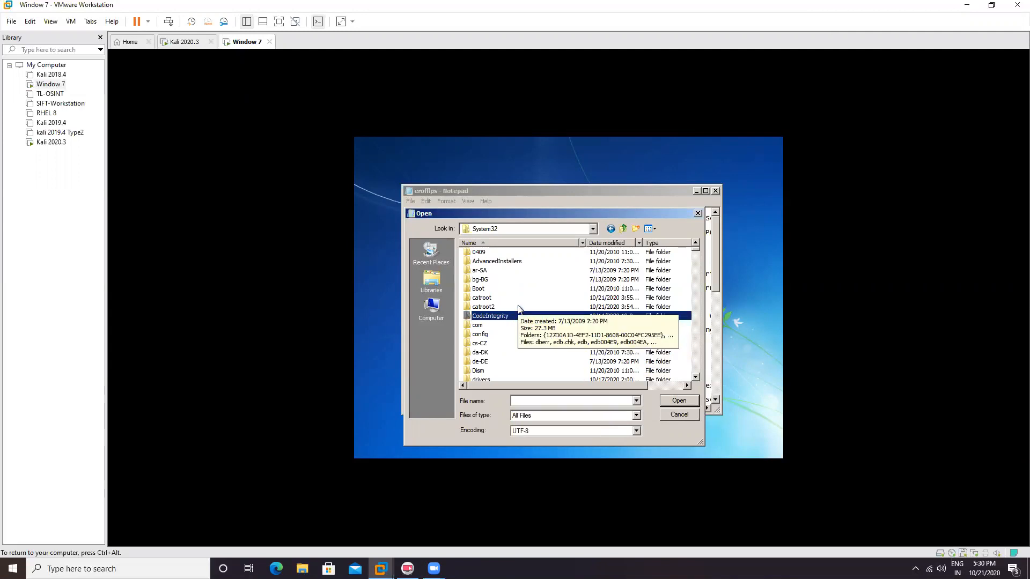
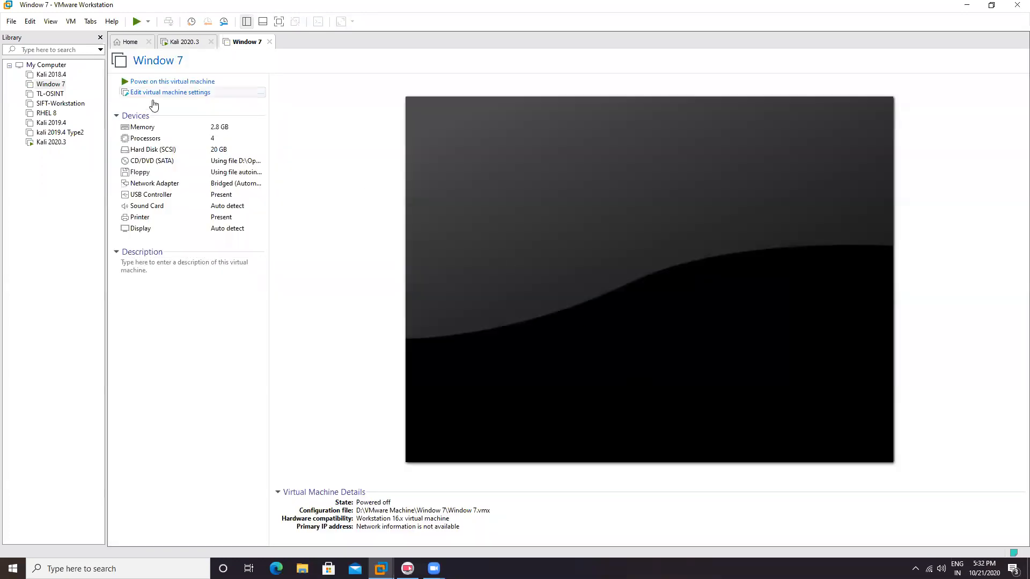
# Step: Power on the Window 7 virtual machine and capture input at its login screen
pyautogui.click(155, 81)
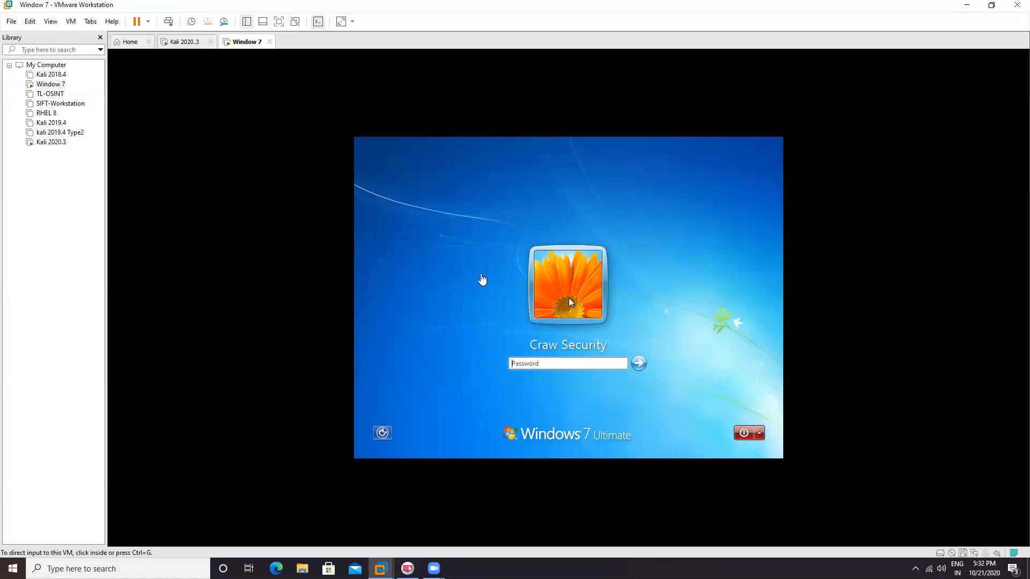
pyautogui.click(483, 276)
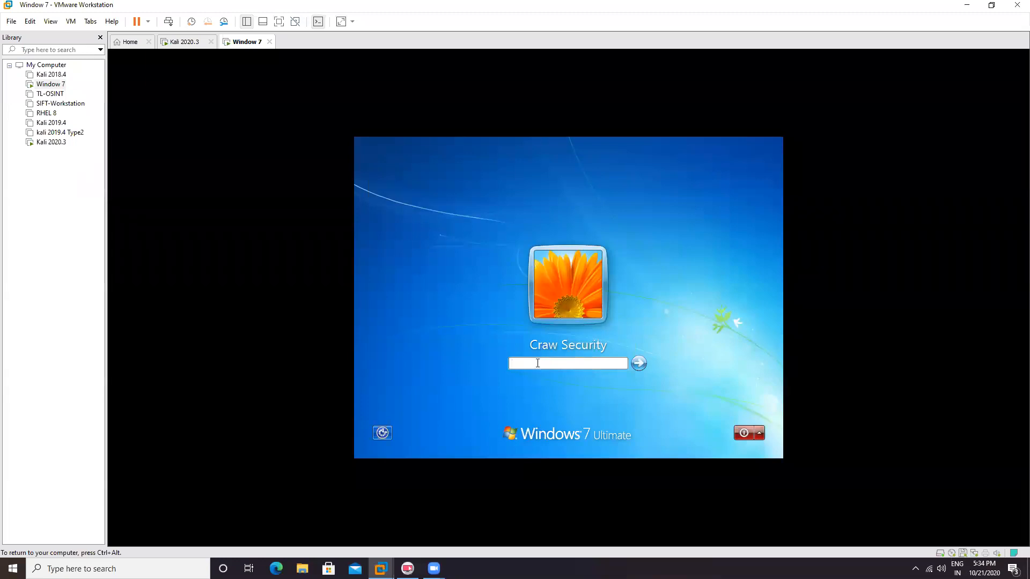
# Step: Enter the Windows 7 account's newly reset password at the login screen and submit it
pyautogui.write('•••••')
pyautogui.press('Return')
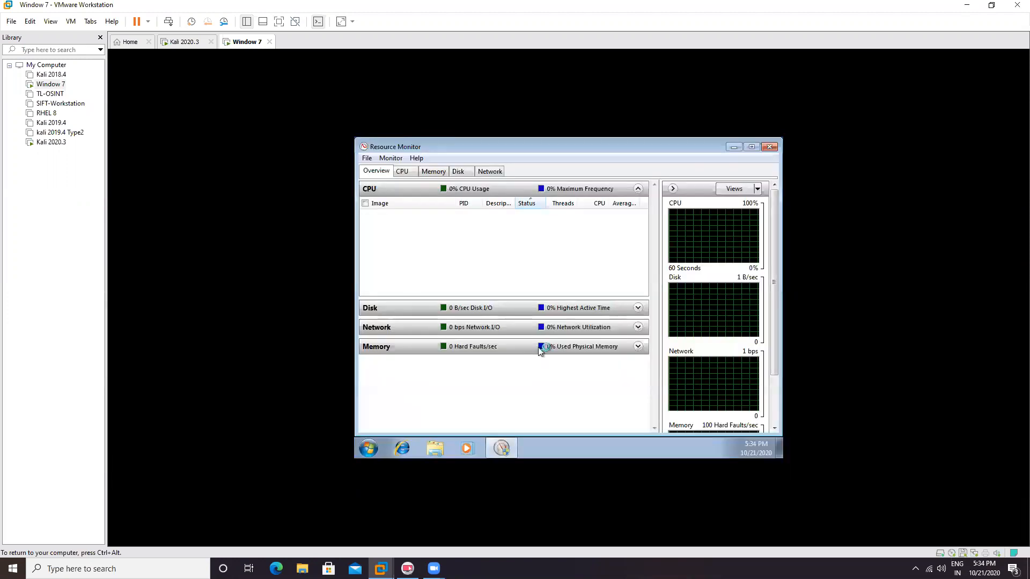
# Step: Close Resource Monitor on the guest desktop and release input to the host with Ctrl+Alt
pyautogui.click(769, 147)
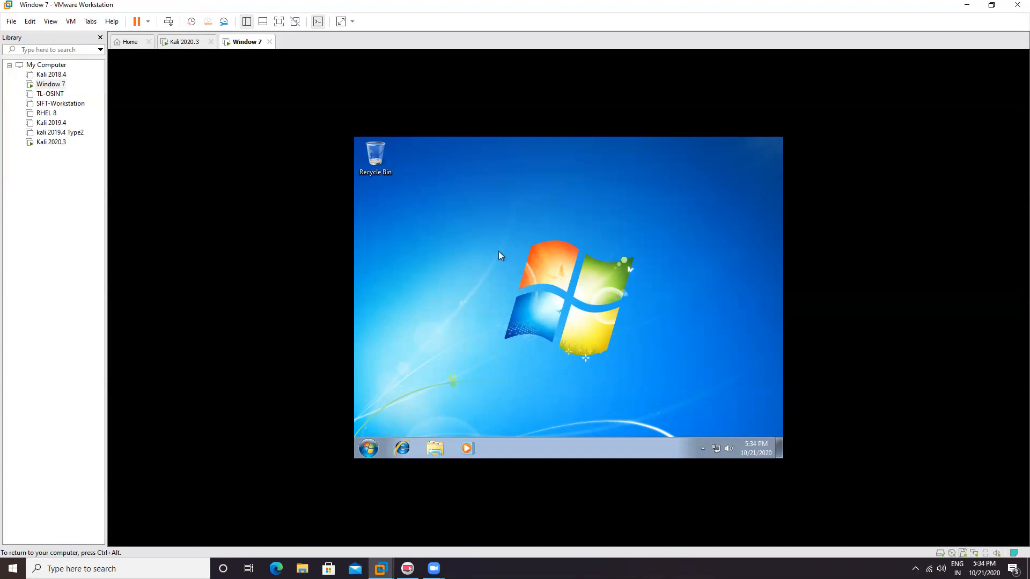
pyautogui.hotkey('ctrl', 'alt')
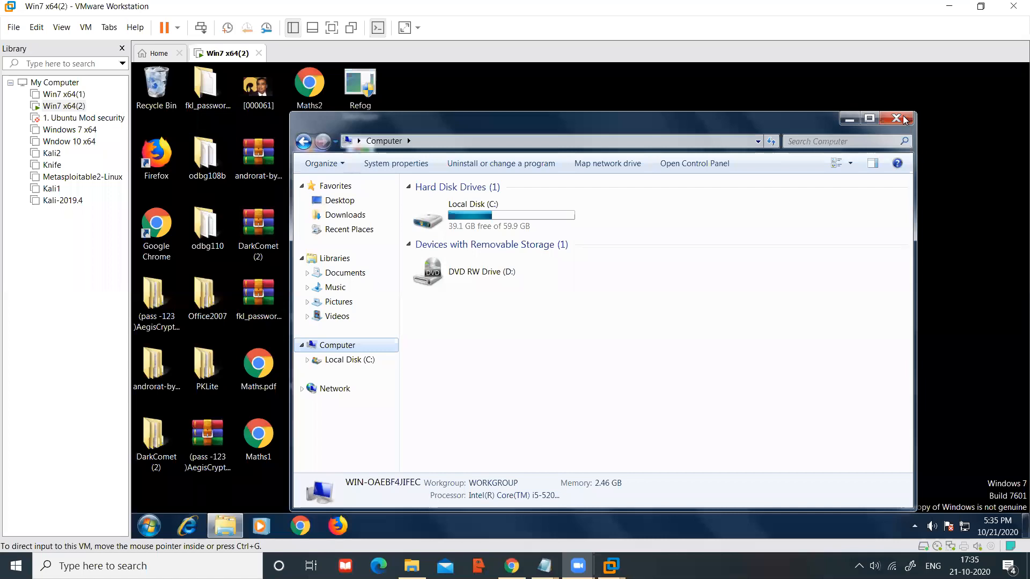
# Step: Close the guest's Computer window, then close Win7 x64(2), choosing Power Off and Just Power off
pyautogui.click(910, 119)
pyautogui.click(259, 52)
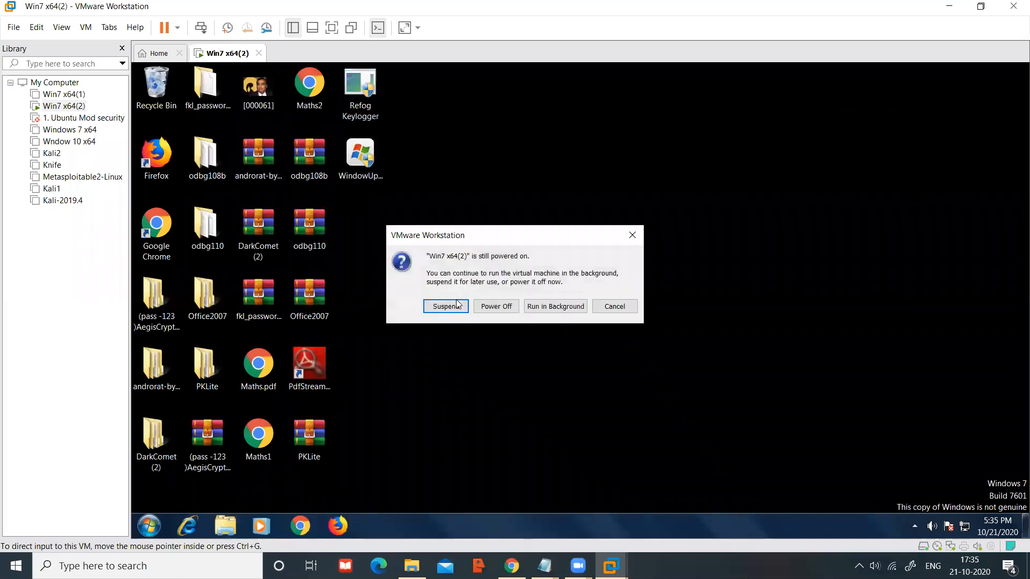
pyautogui.click(486, 305)
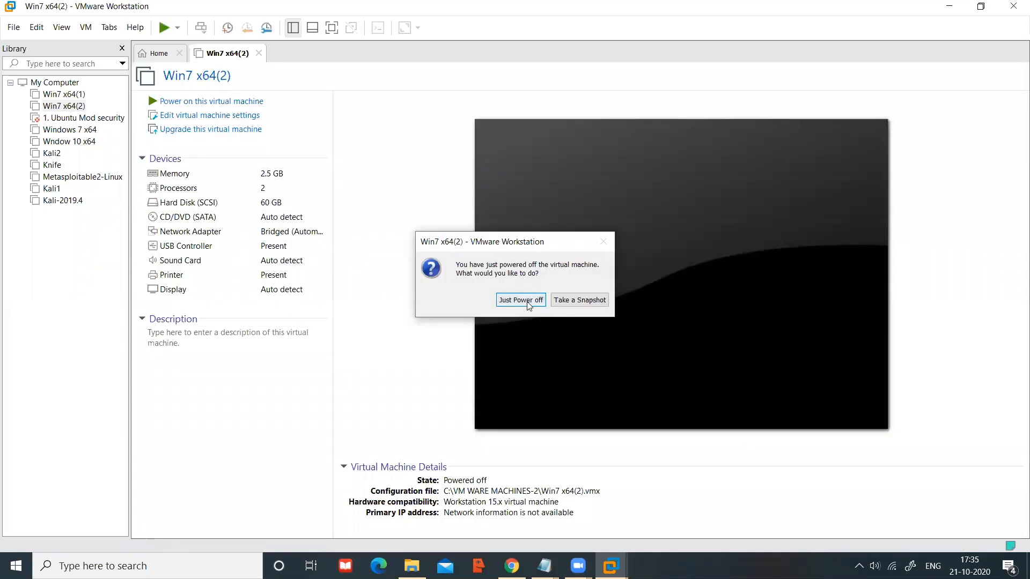
pyautogui.click(520, 300)
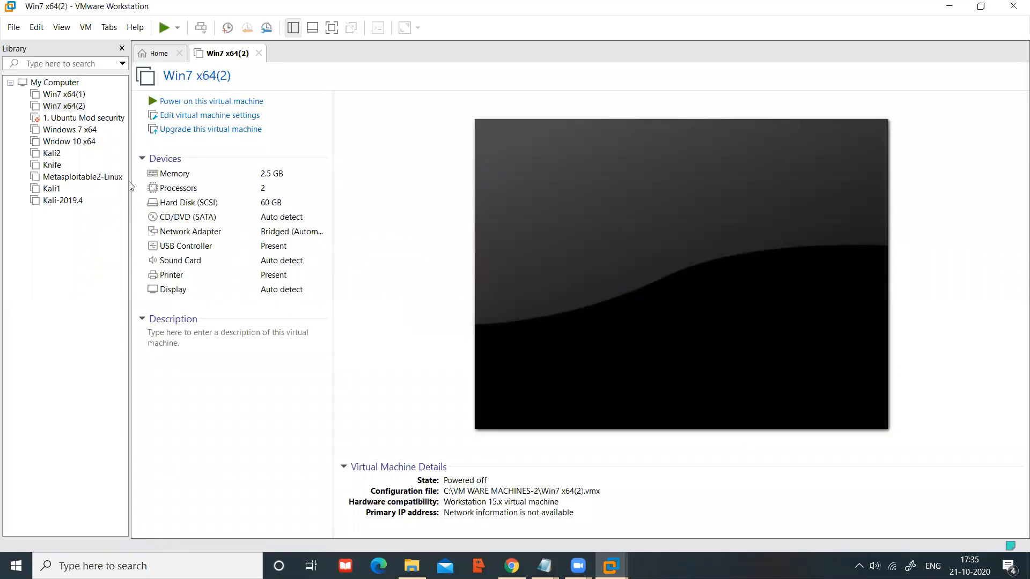
pyautogui.click(67, 143)
# Step: Boot Wndow 10 x64 briefly, then close its tab and just power it off
pyautogui.click(67, 142)
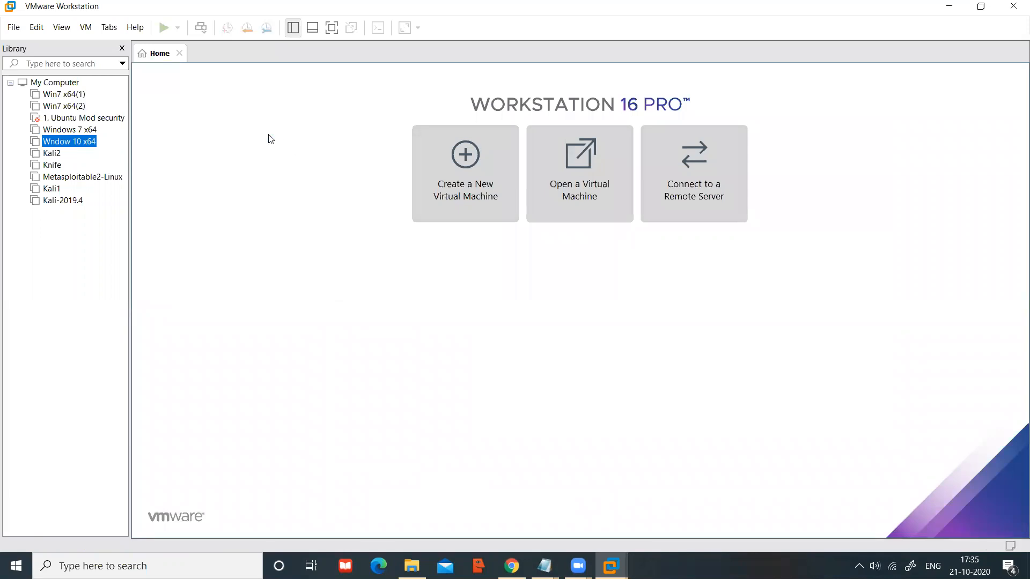
pyautogui.click(196, 102)
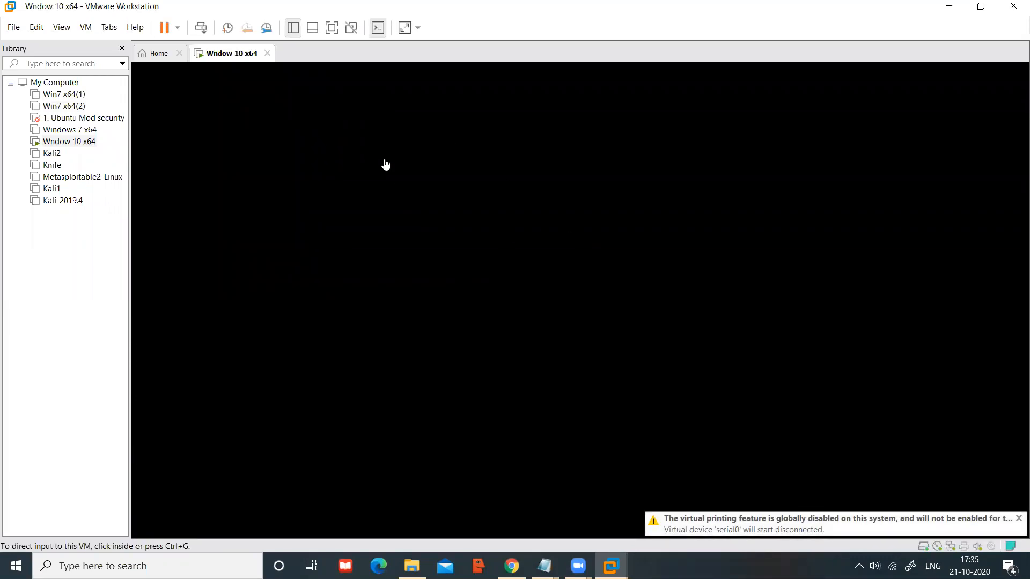
pyautogui.click(268, 54)
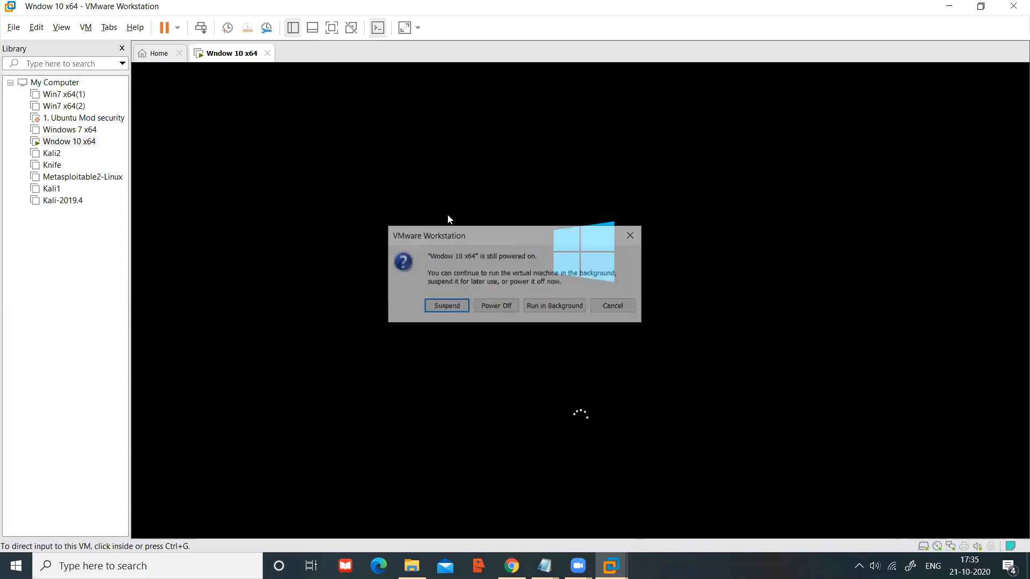
pyautogui.click(507, 306)
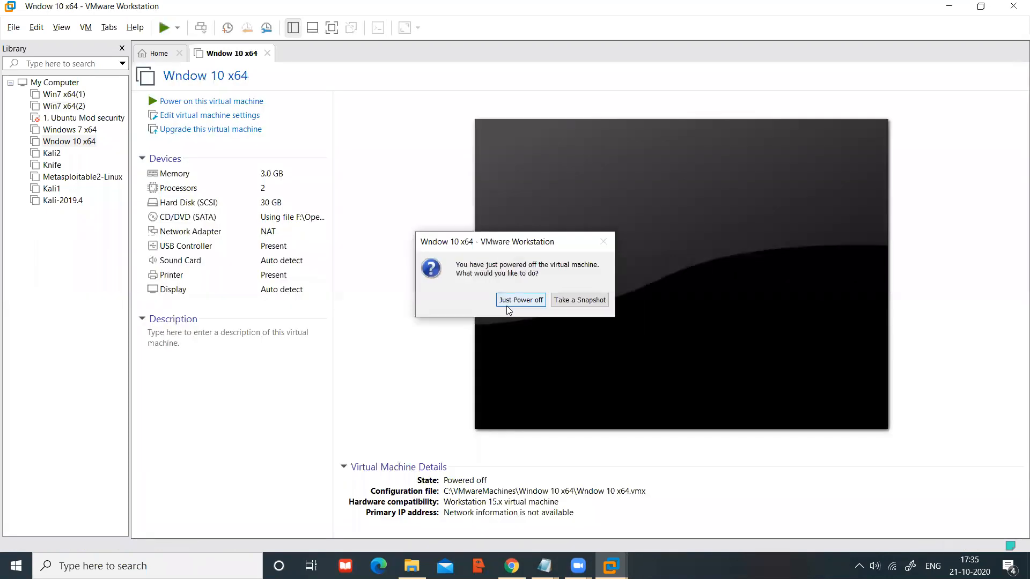
pyautogui.click(508, 300)
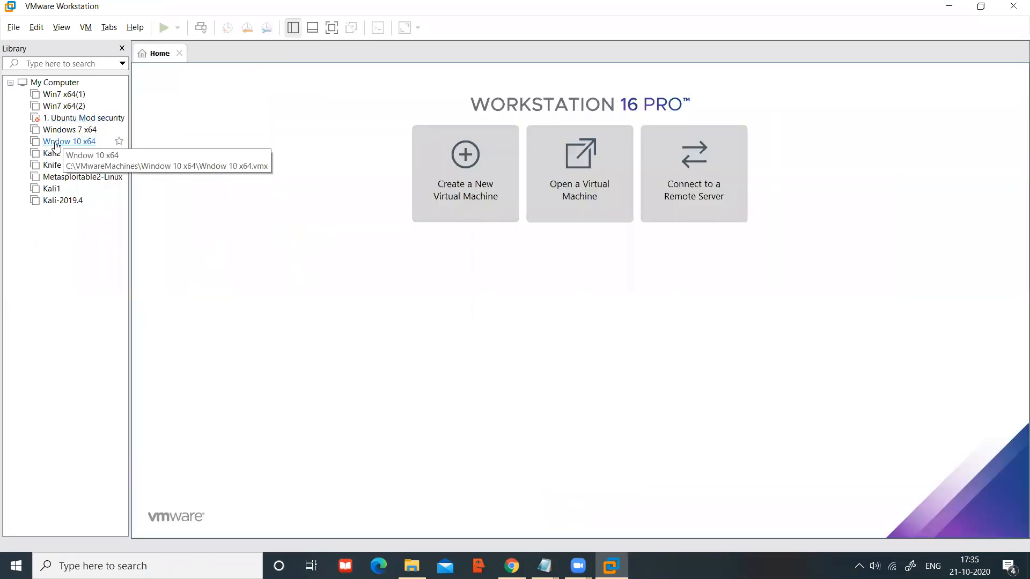
# Step: Repeat the brief Wndow 10 x64 boot and Just Power off, then reselect it in the library
pyautogui.click(55, 145)
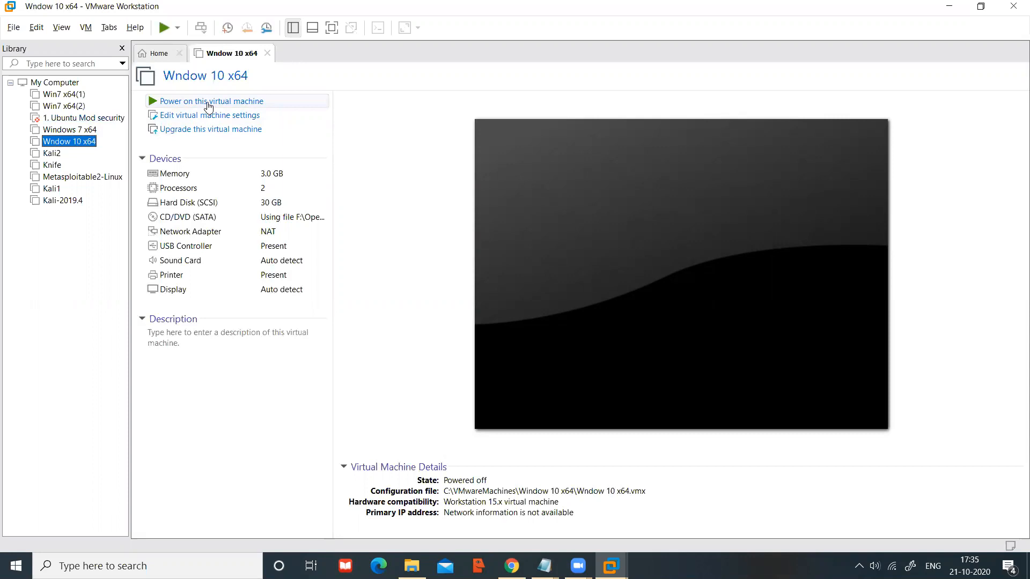
pyautogui.click(208, 102)
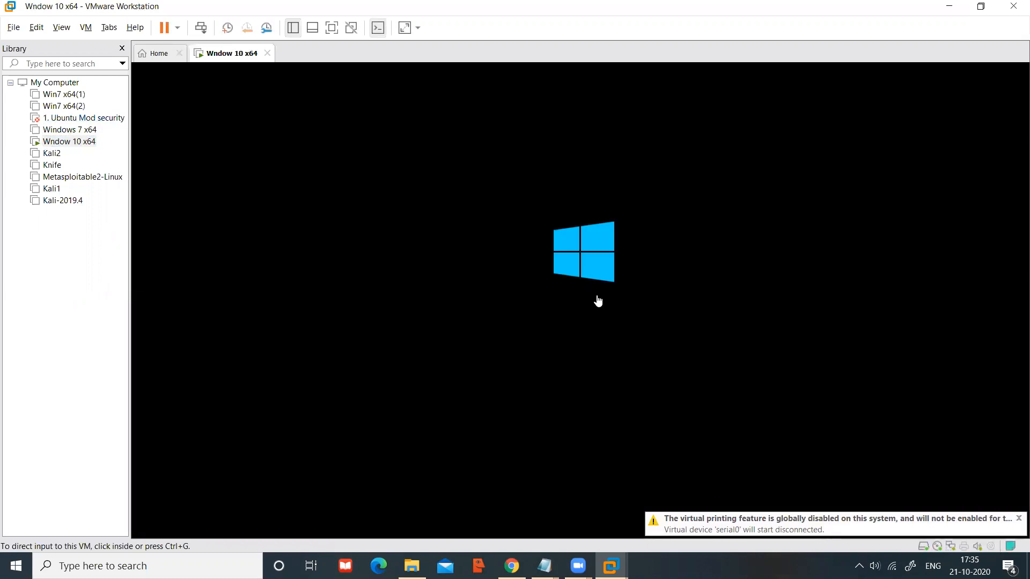
pyautogui.click(267, 54)
pyautogui.click(509, 304)
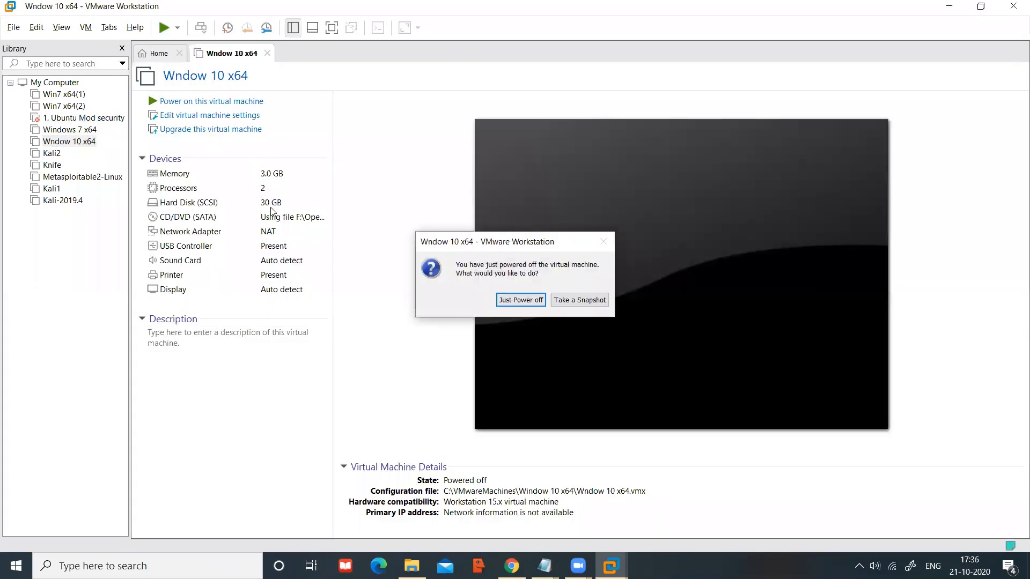
pyautogui.click(510, 301)
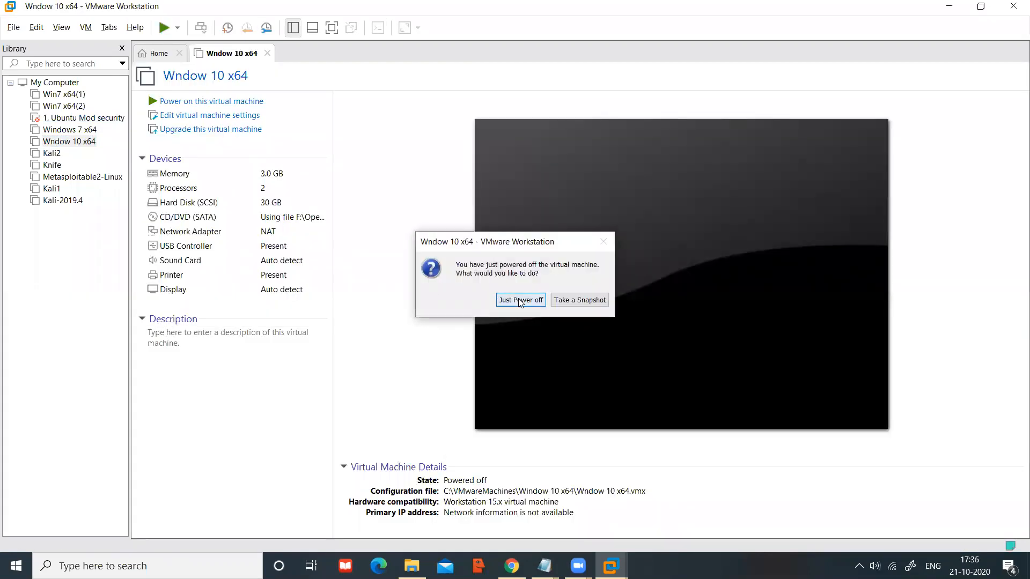
pyautogui.click(91, 143)
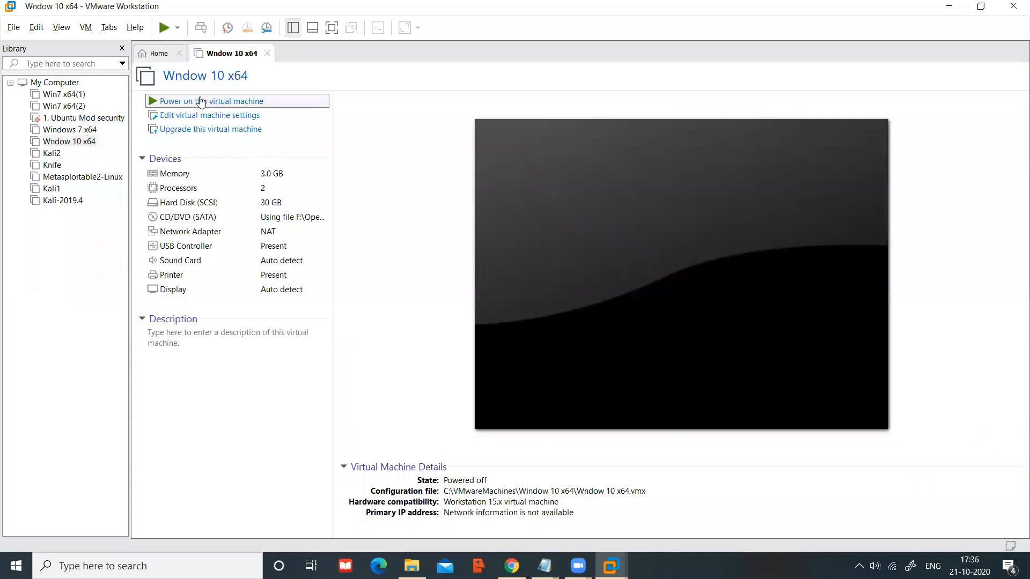
# Step: Power on Wndow 10 x64 and let it boot to the Automatic Repair screen
pyautogui.click(202, 102)
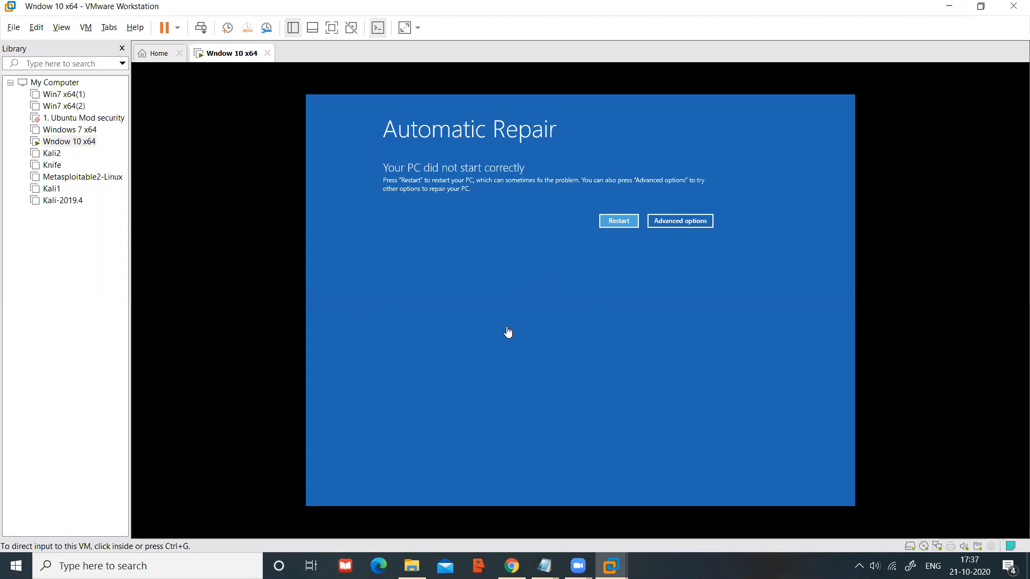
# Step: From Automatic Repair, go through Advanced options and Troubleshoot to the Advanced options recovery menu
pyautogui.click(680, 228)
pyautogui.click(679, 222)
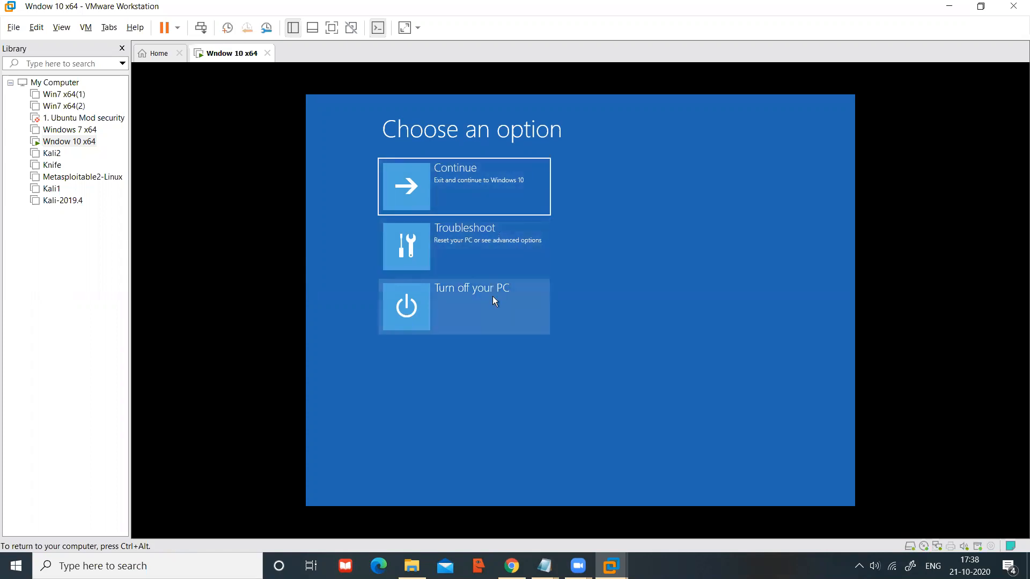
pyautogui.click(482, 247)
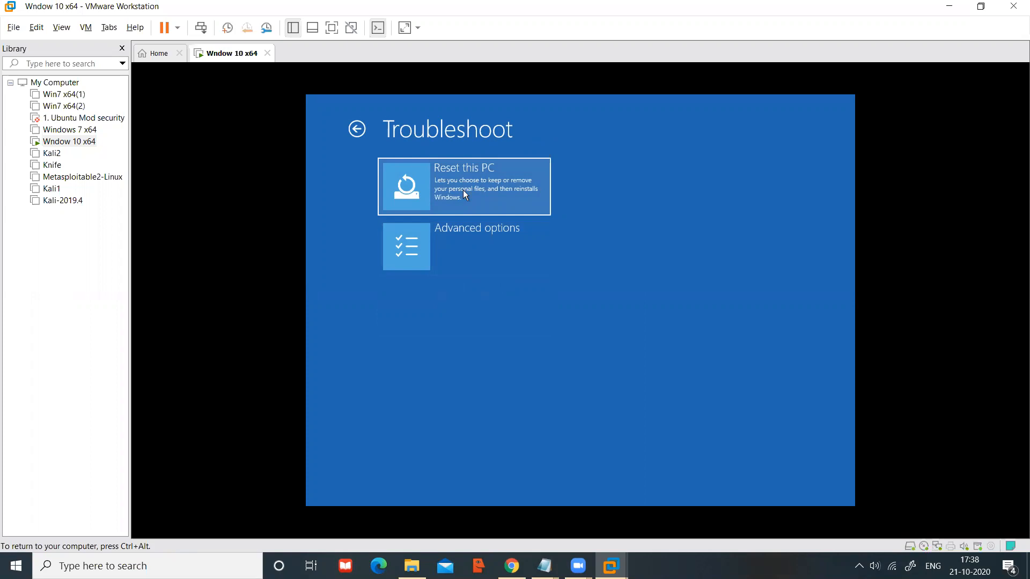
pyautogui.click(465, 249)
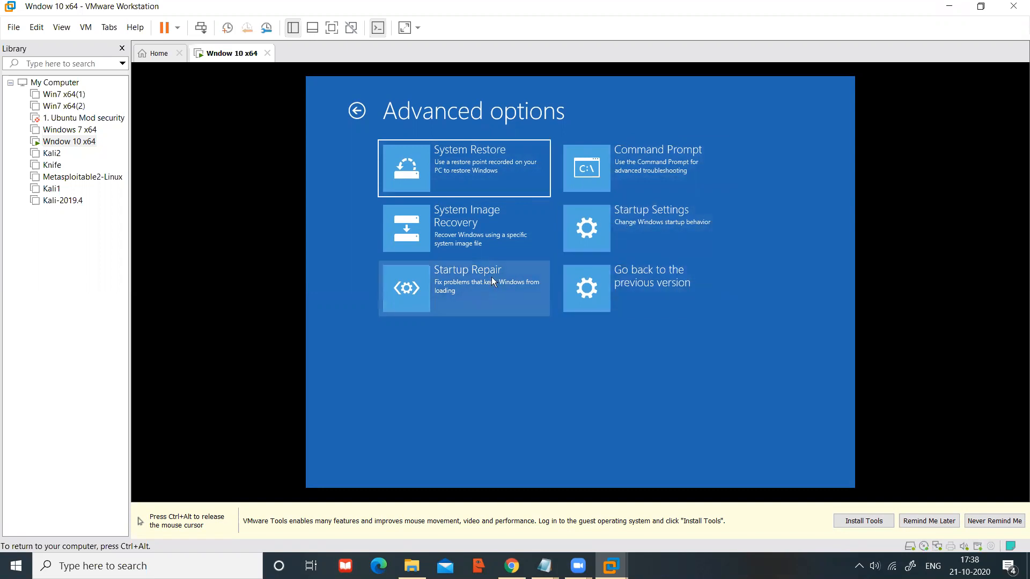
# Step: Start System Image Recovery, dismiss the missing-image error, and rescan for backups
pyautogui.click(463, 227)
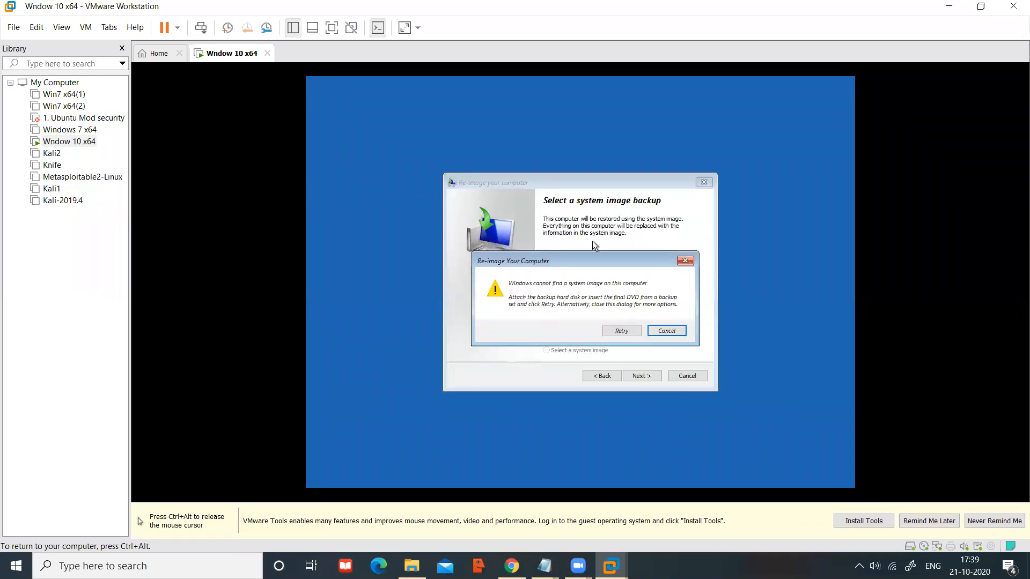
pyautogui.click(665, 332)
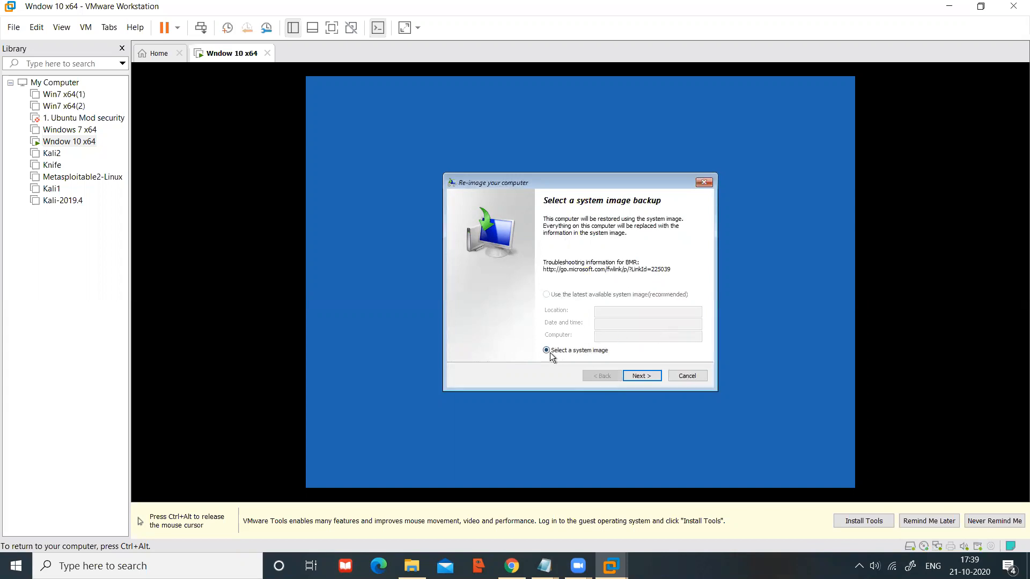
pyautogui.click(641, 376)
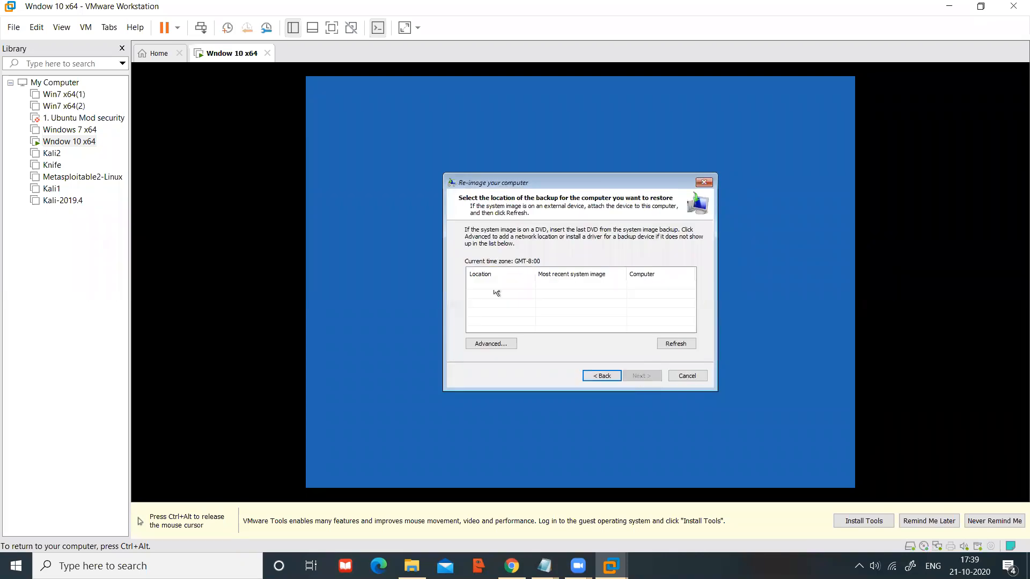
pyautogui.click(673, 348)
# Step: Choose Advanced... > Install a driver and confirm with OK in Add Drivers
pyautogui.click(487, 342)
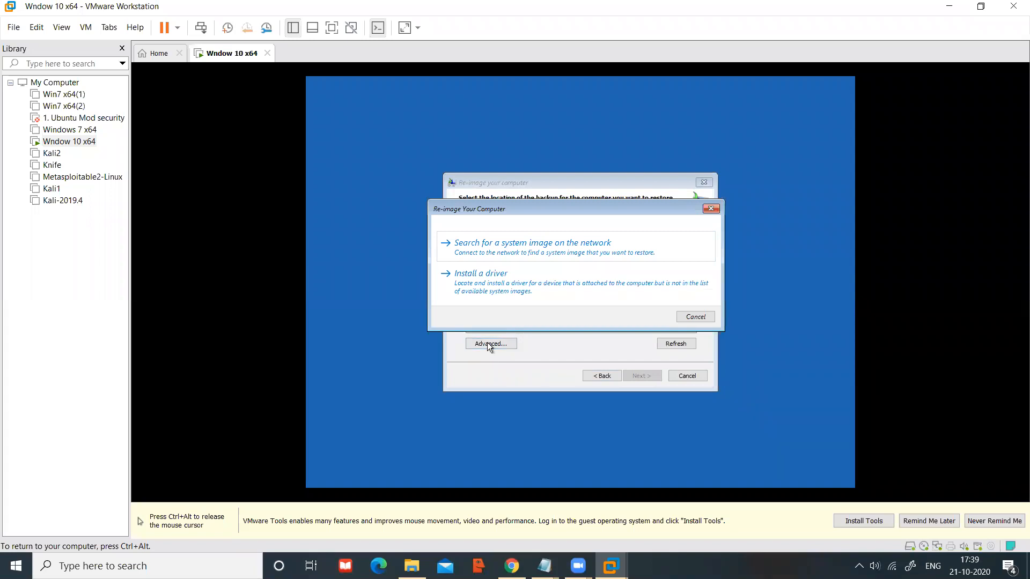
pyautogui.click(495, 281)
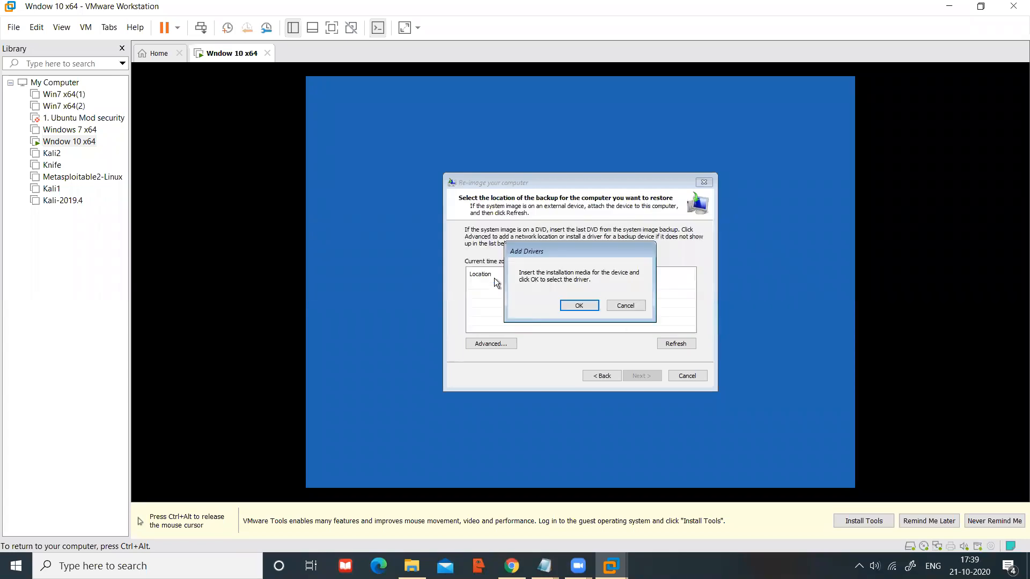
pyautogui.click(580, 307)
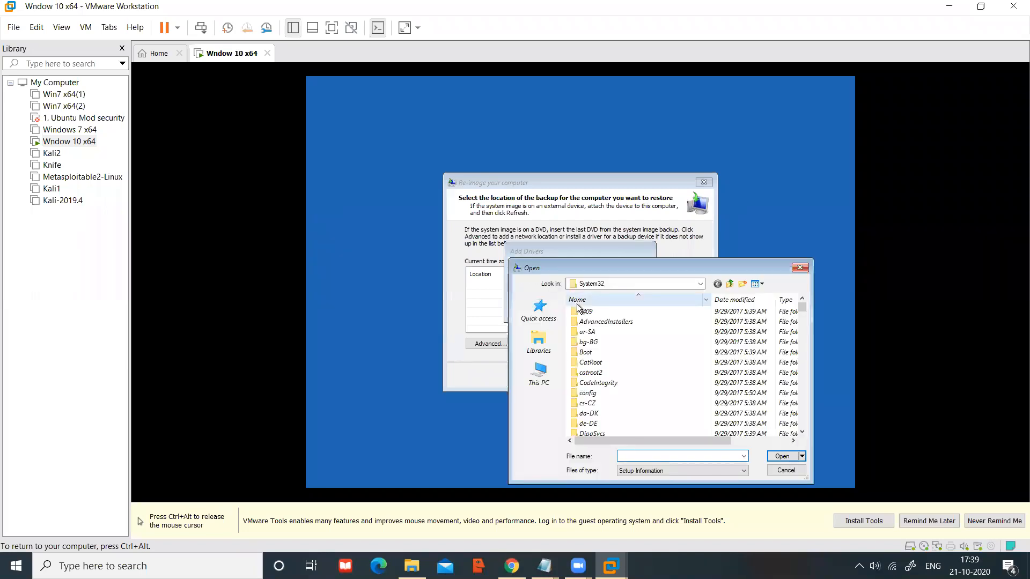
# Step: Browse the Open dialog from This PC to Local Disk (D:) \ Windows \ System32
pyautogui.moveTo(639, 269); pyautogui.dragTo(580, 171)
pyautogui.click(491, 275)
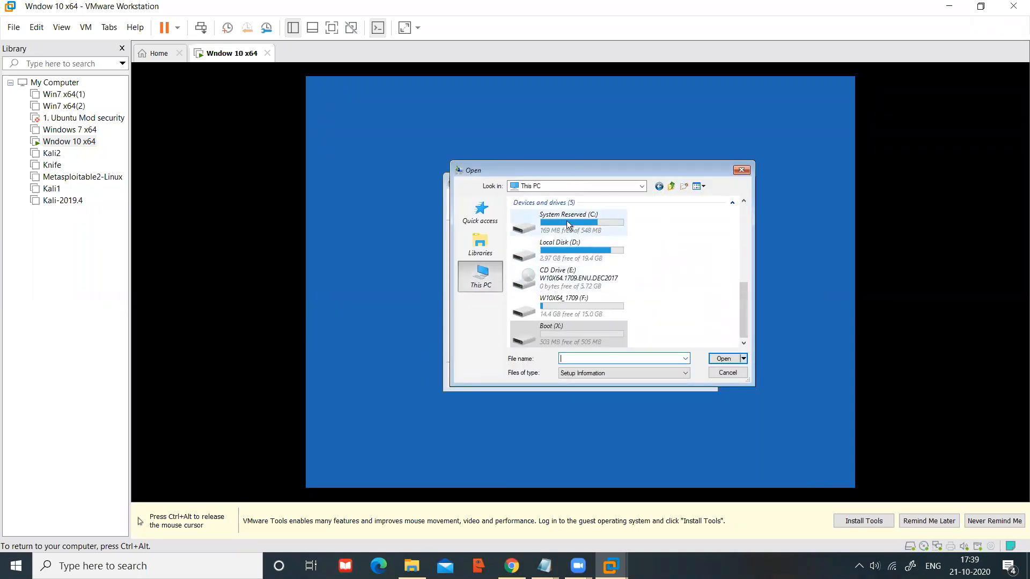
pyautogui.doubleClick(568, 222)
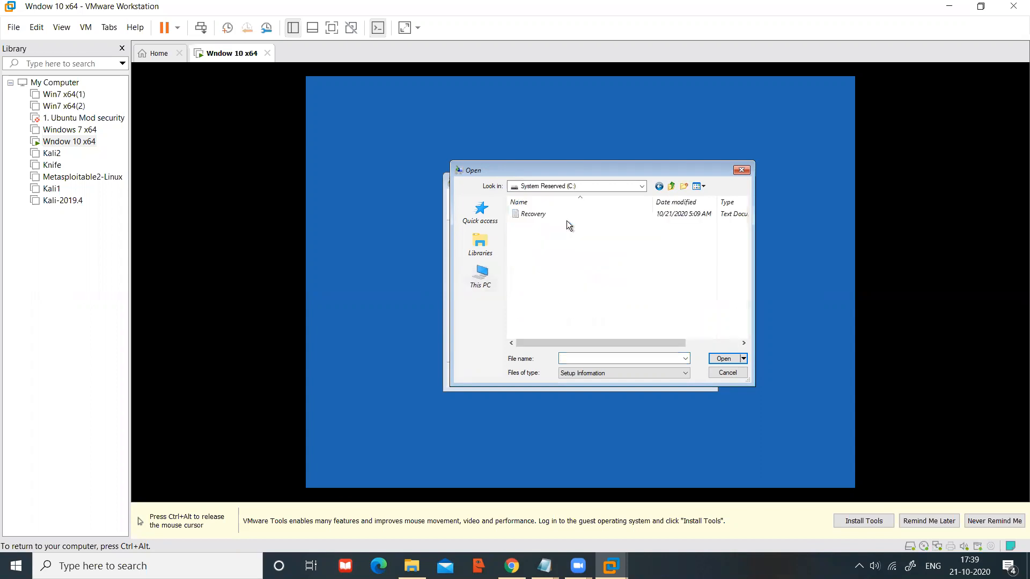
pyautogui.click(479, 273)
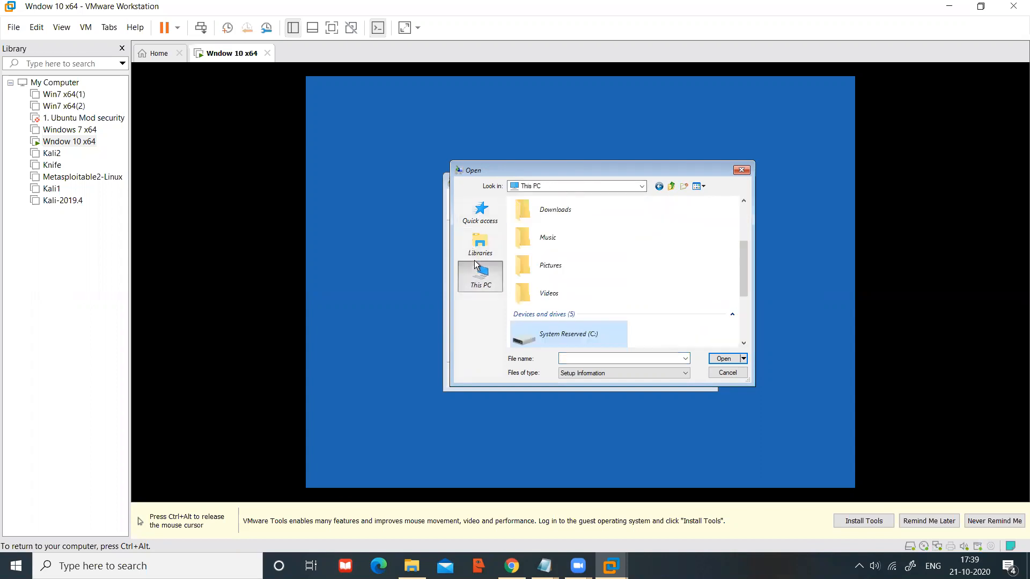
pyautogui.scroll(-3, 559, 256)
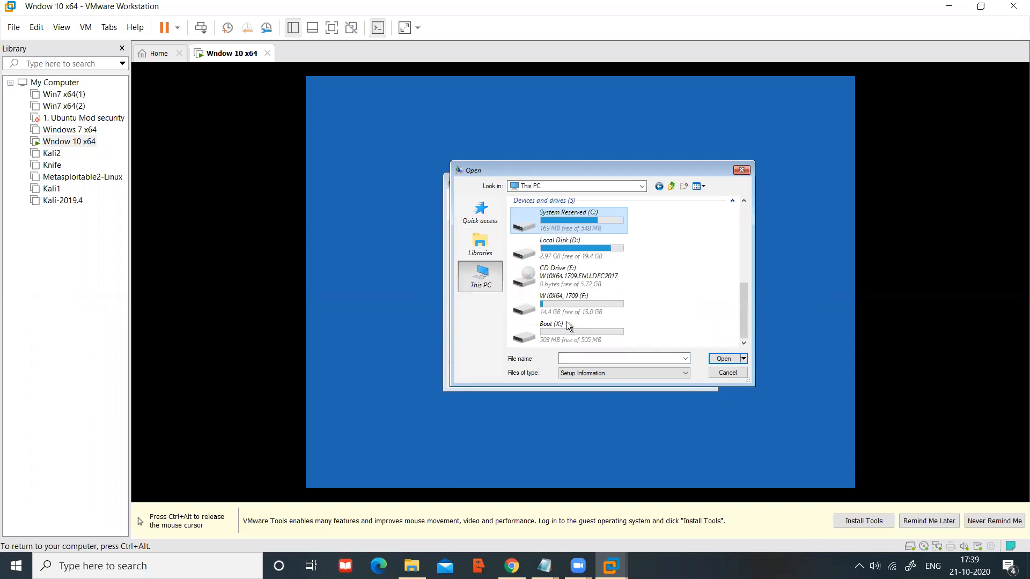
pyautogui.doubleClick(554, 250)
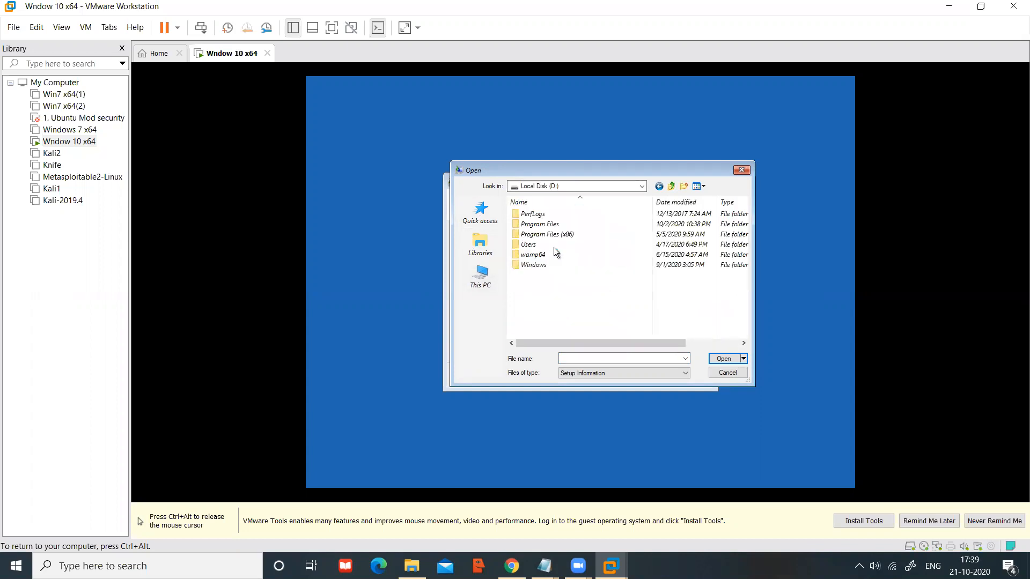
pyautogui.doubleClick(545, 268)
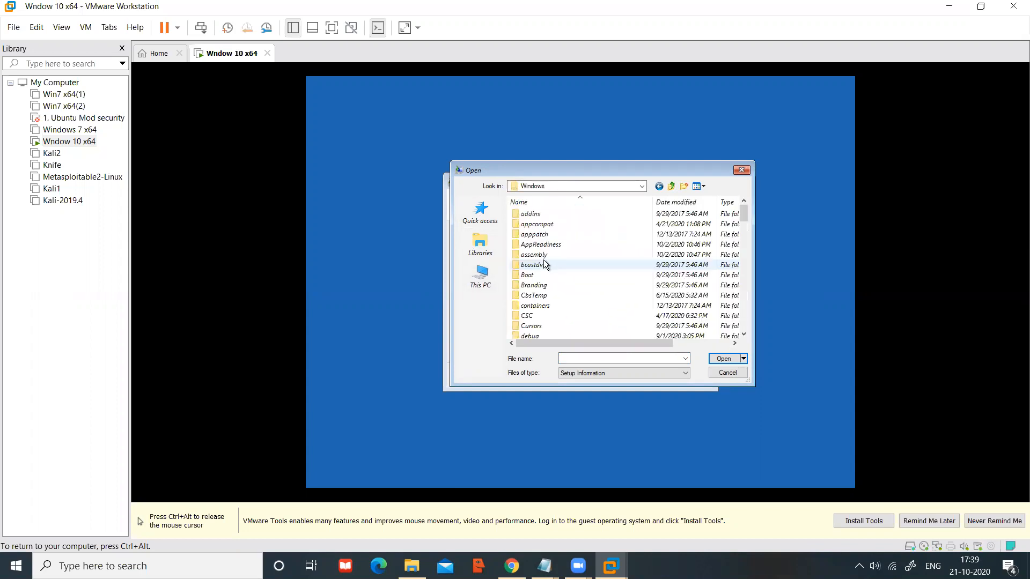
pyautogui.scroll(-15, 551, 305)
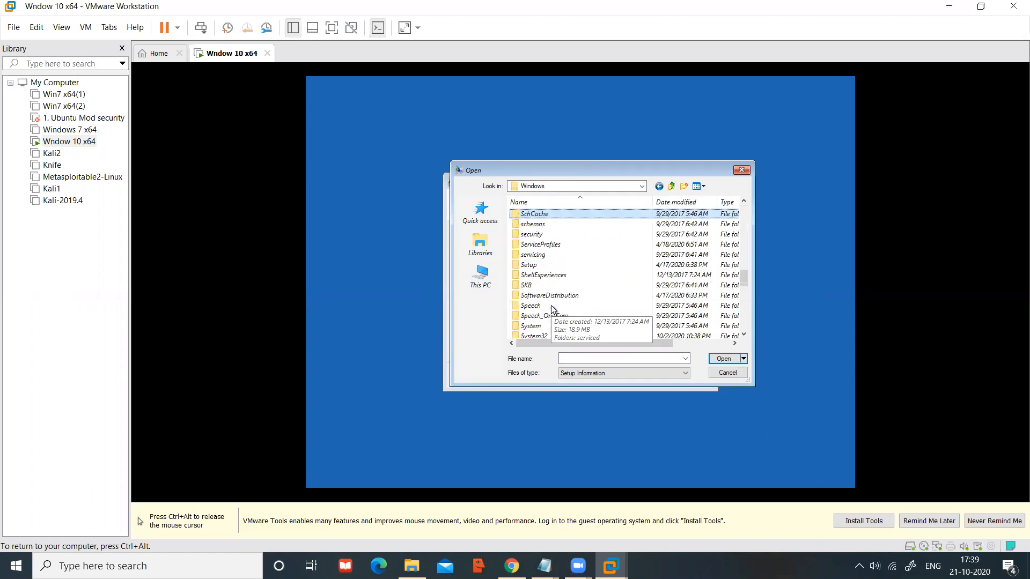
pyautogui.click(553, 326)
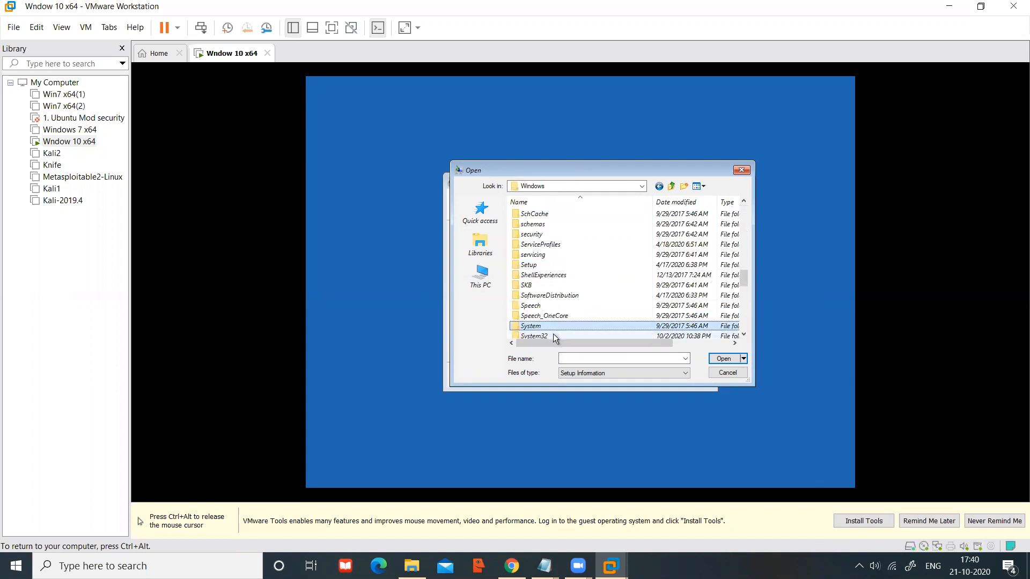
pyautogui.doubleClick(553, 335)
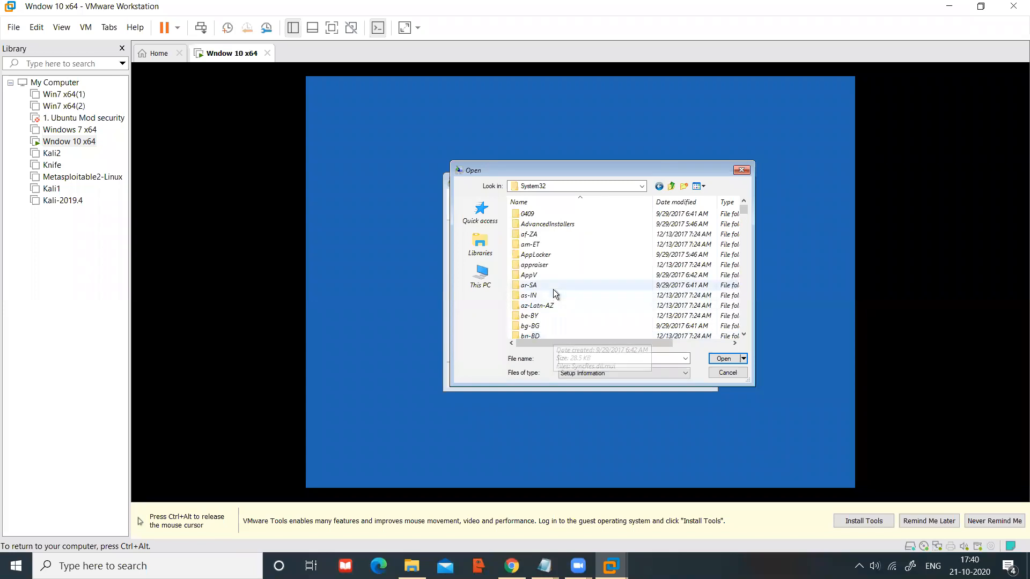
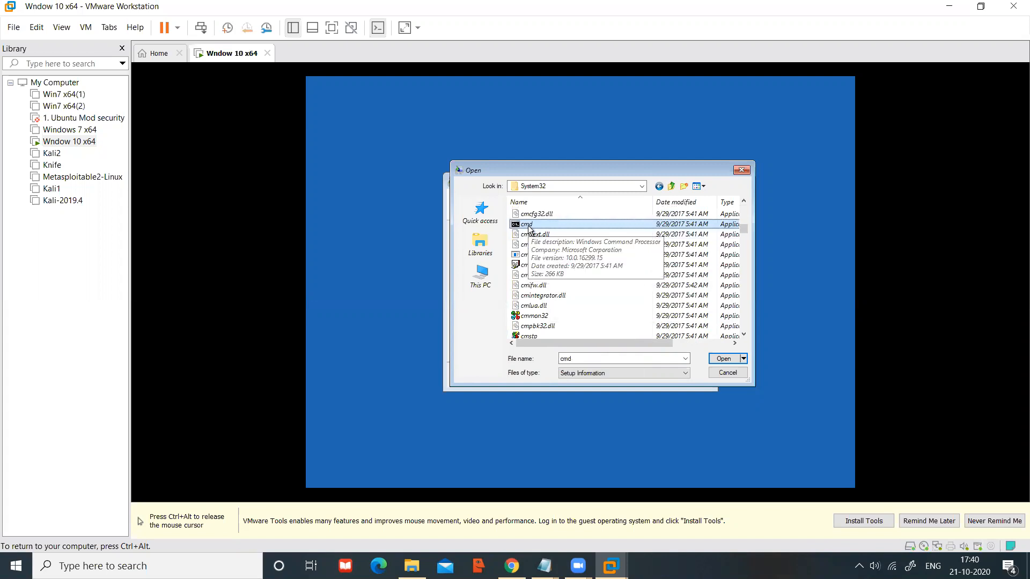
# Step: Cancel the Open, Add Drivers and Re-image dialogs and continue booting Windows 10 normally
pyautogui.click(720, 376)
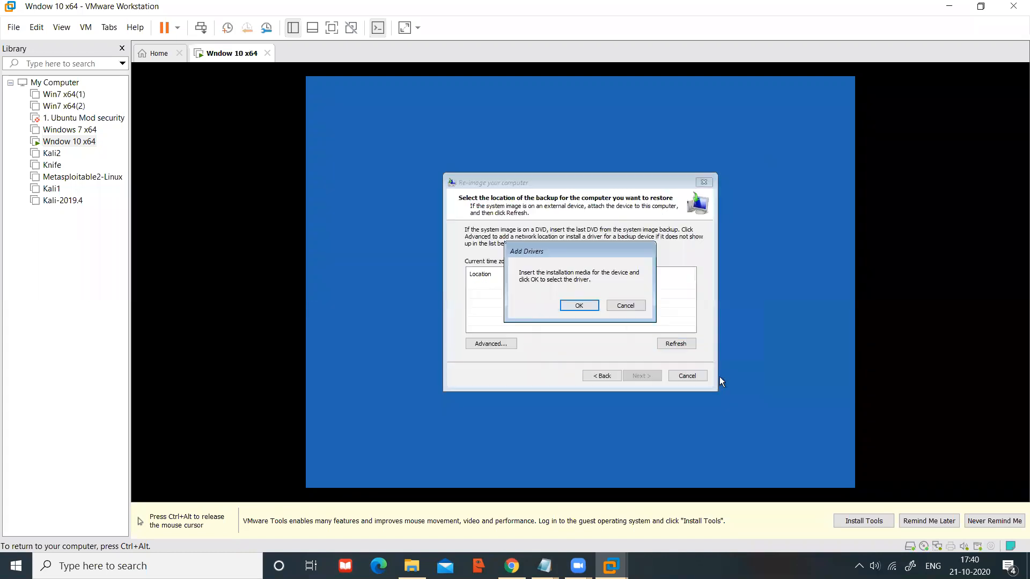
pyautogui.click(631, 310)
pyautogui.click(680, 378)
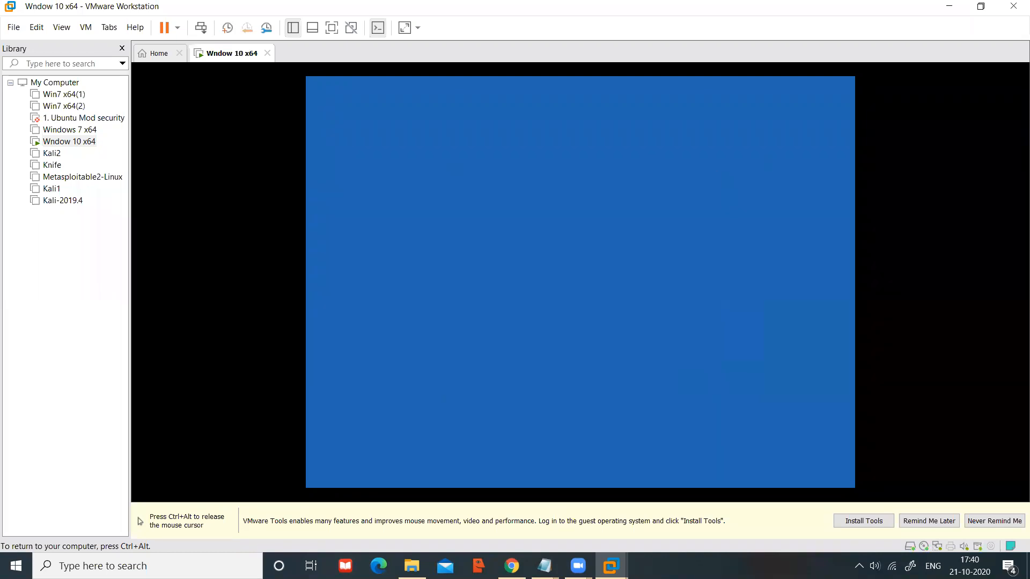
pyautogui.click(449, 143)
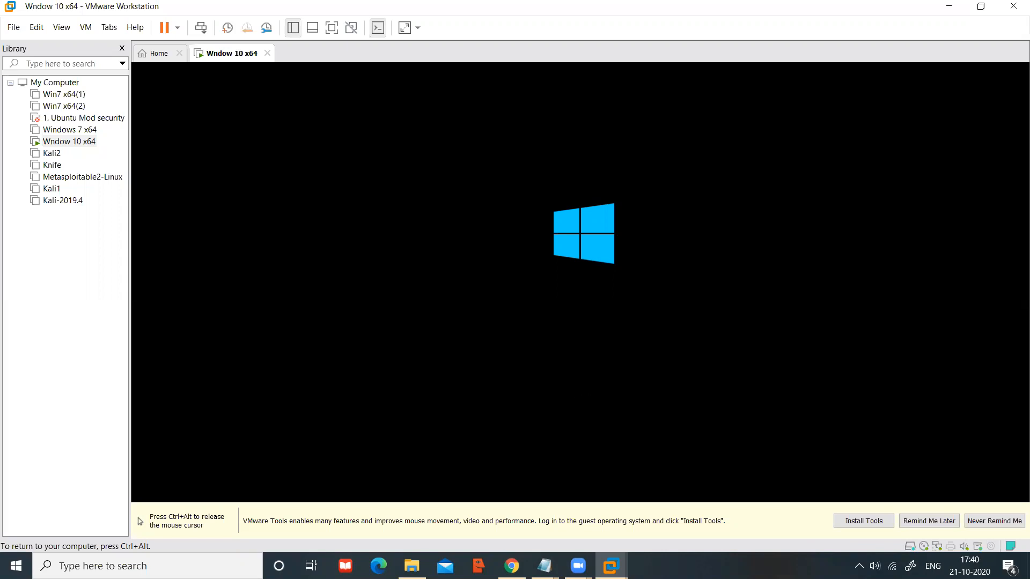
pyautogui.hotkey('ctrl', 'alt')
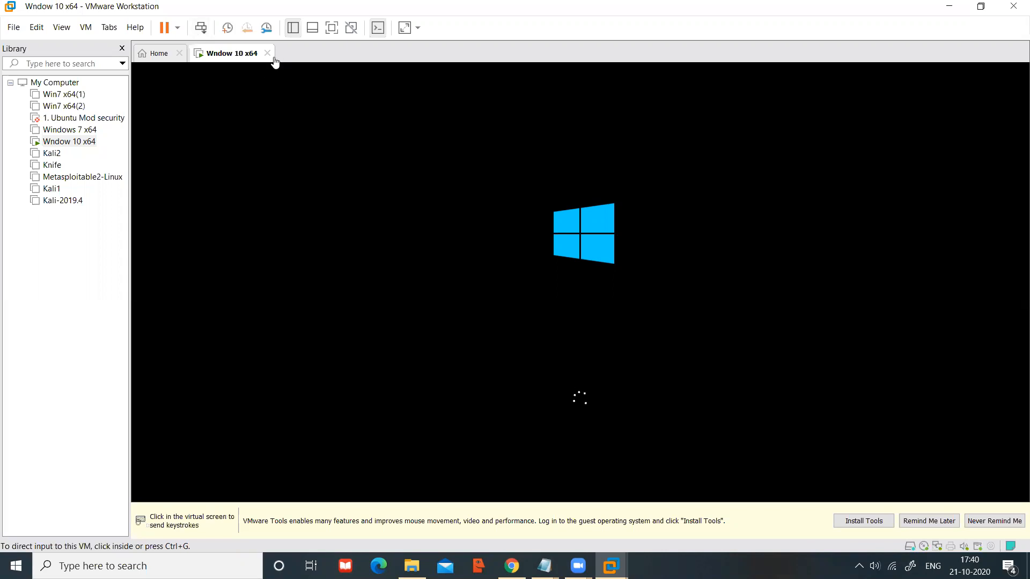
# Step: Close the Wndow 10 x64 tab, powering the VM off without a snapshot
pyautogui.click(267, 53)
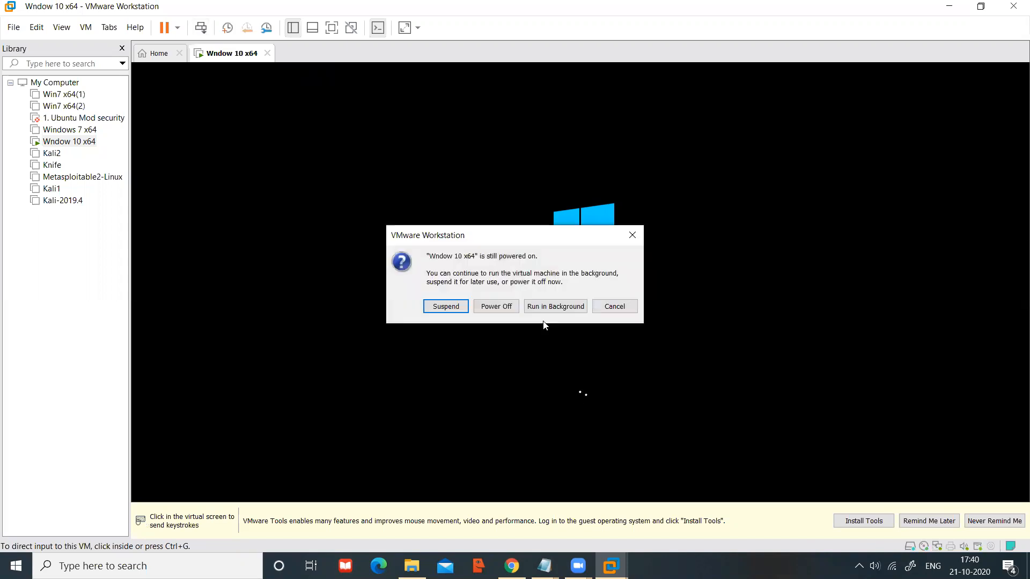
pyautogui.click(499, 309)
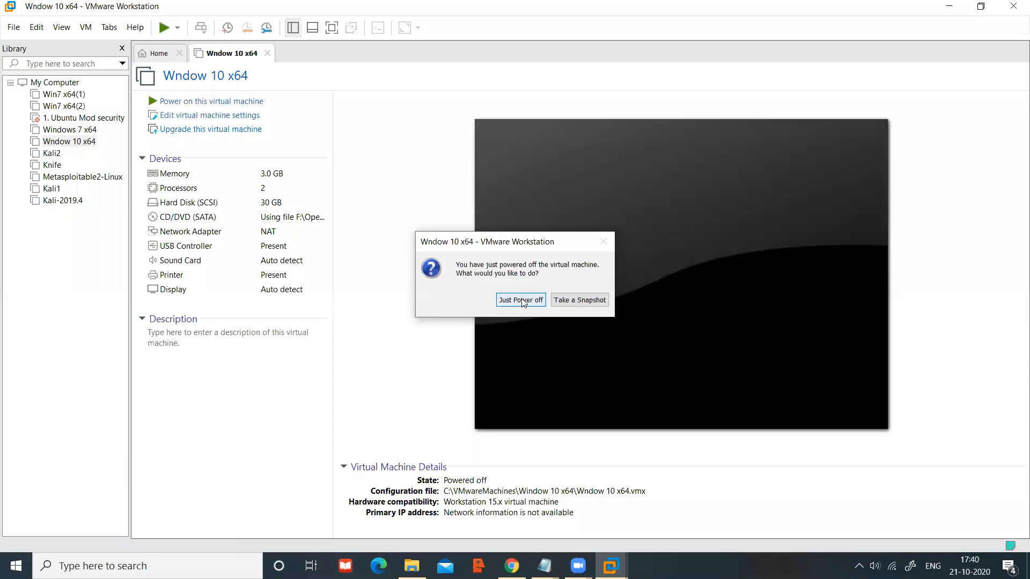
pyautogui.click(521, 301)
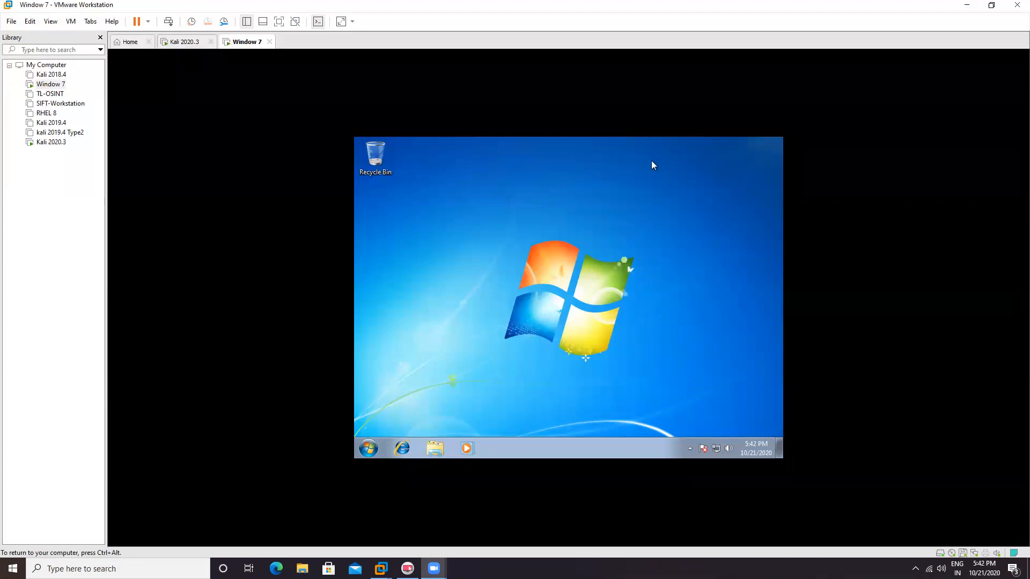
# Step: Power off the Window 7 VM, minimize the Kali terminal, and select Kali 2019.4 in the Library
pyautogui.hotkey('ctrl', 'alt')
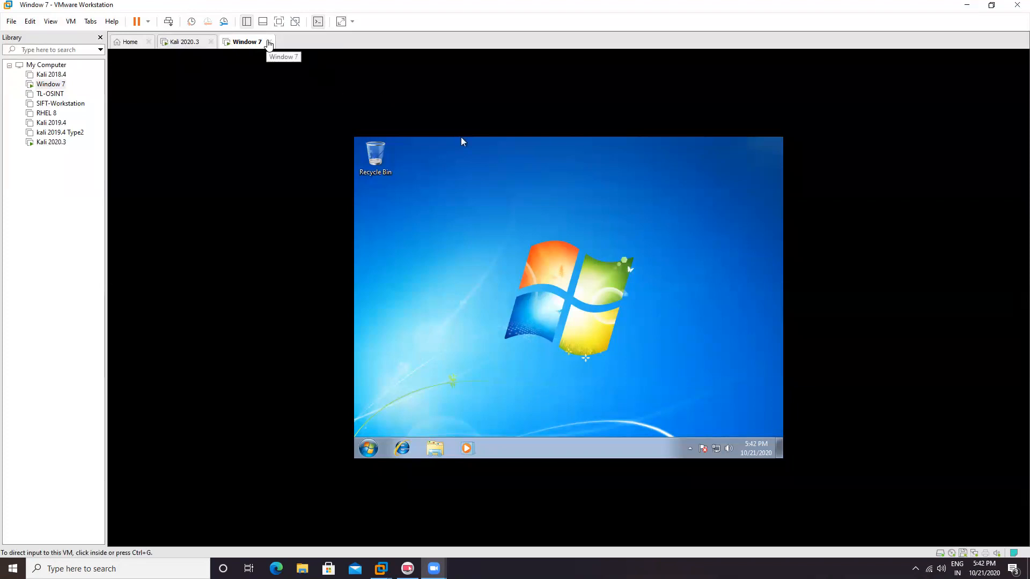
pyautogui.click(269, 41)
pyautogui.click(498, 301)
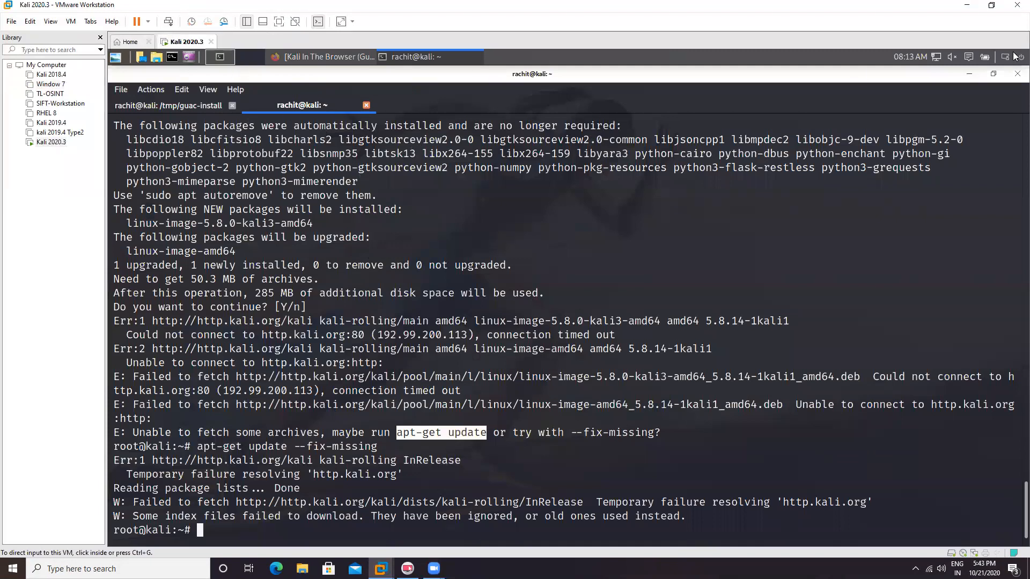
pyautogui.click(968, 75)
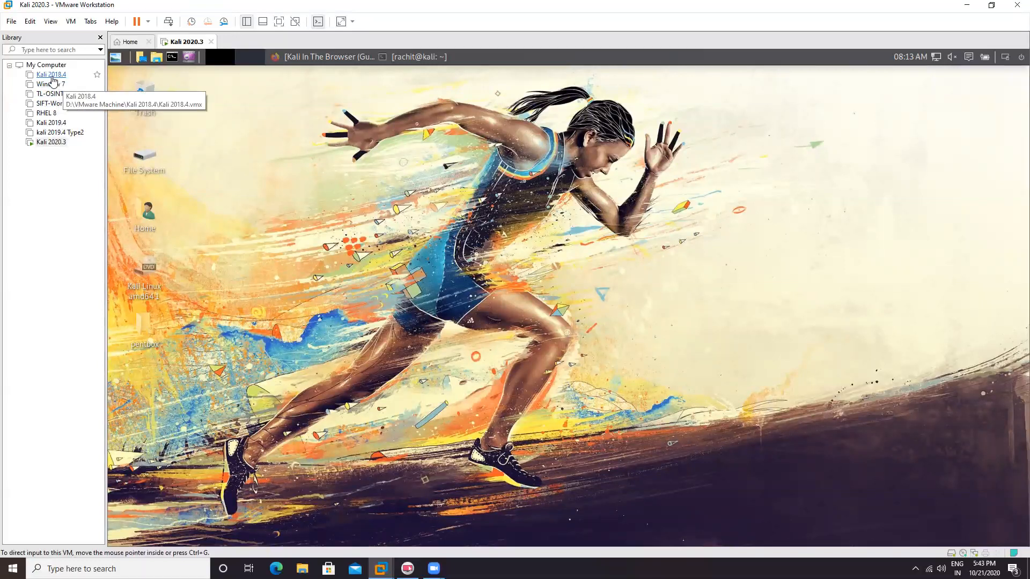
pyautogui.click(52, 125)
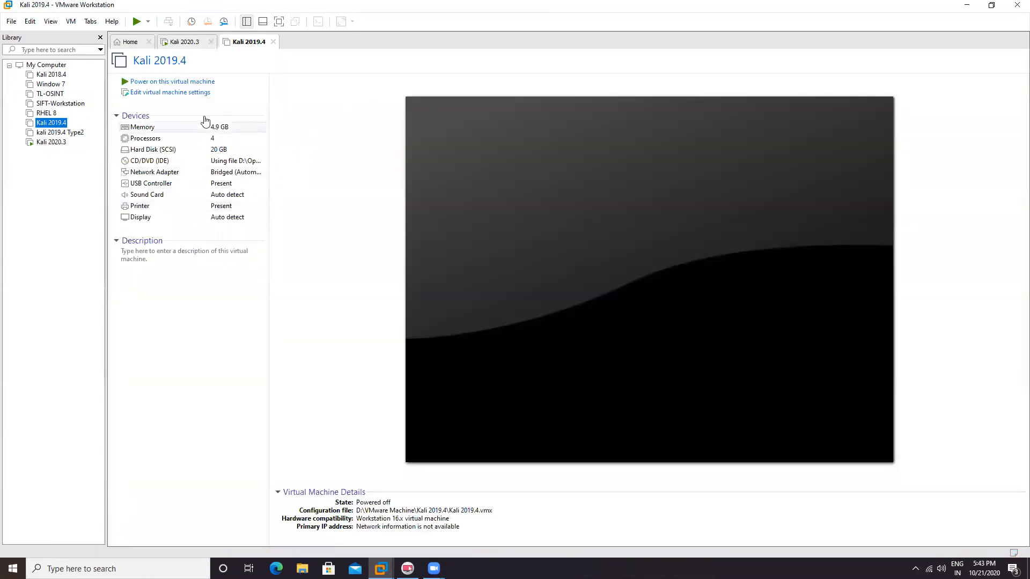
# Step: Power on Kali 2019.4 and boot its default Kali GNU/Linux GRUB entry
pyautogui.click(171, 82)
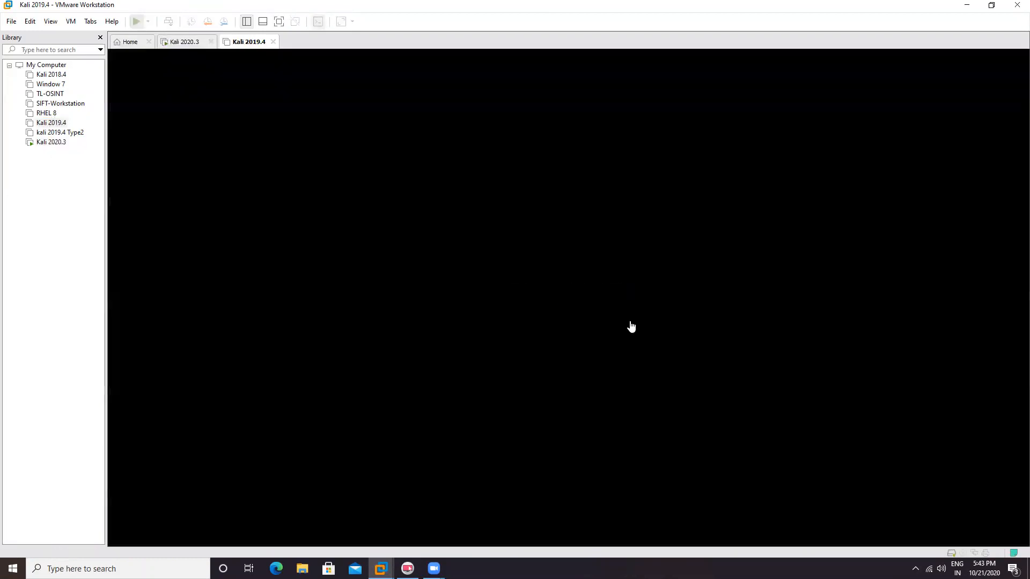
pyautogui.click(549, 246)
pyautogui.press('Return')
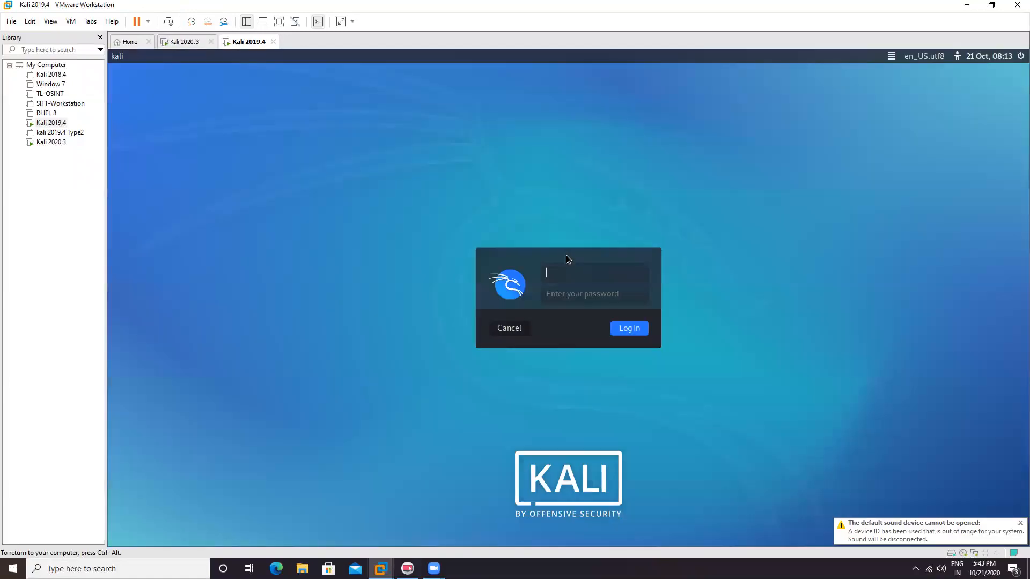
# Step: Log in to Kali as root with the account password
pyautogui.write('root')
pyautogui.press('Tab')
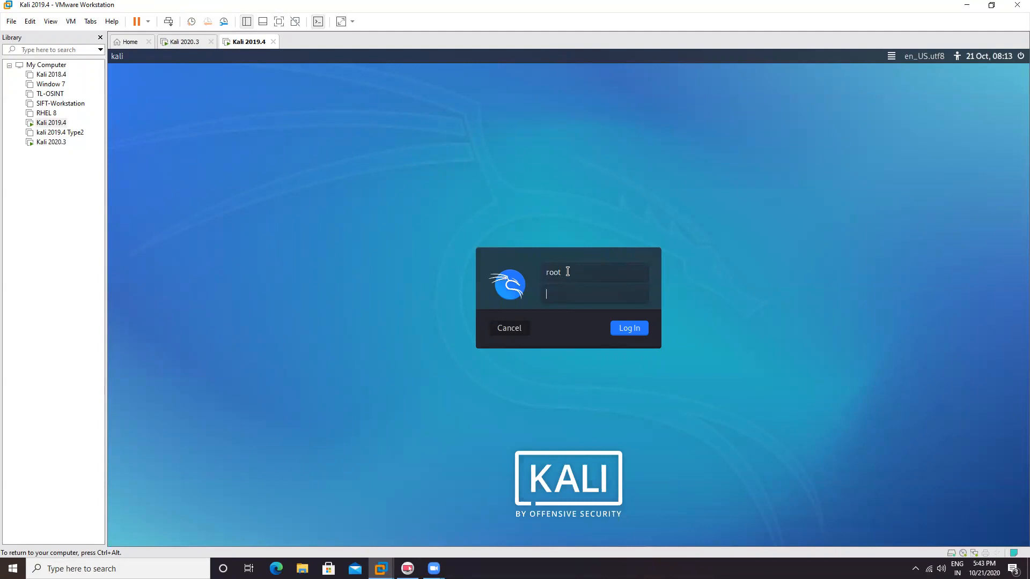
pyautogui.write('toor')
pyautogui.press('Return')
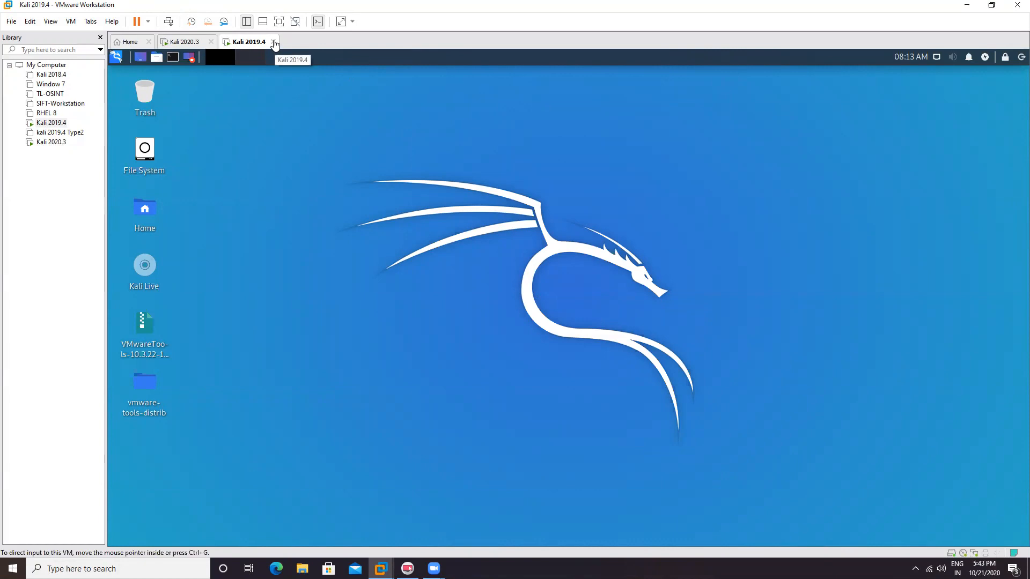
# Step: Power off the running Kali 2019.4 VM and return to its summary
pyautogui.click(275, 43)
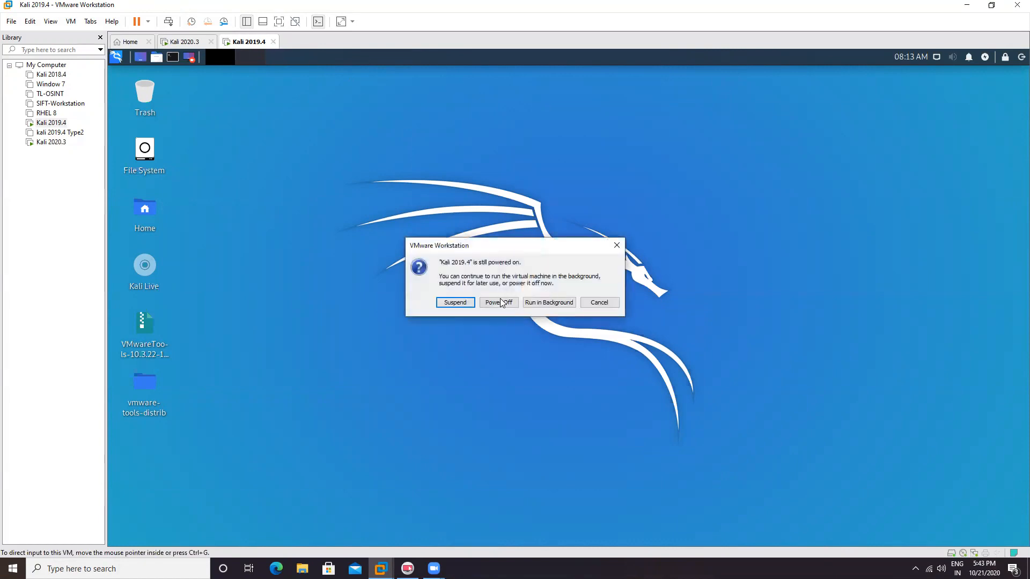
pyautogui.click(501, 298)
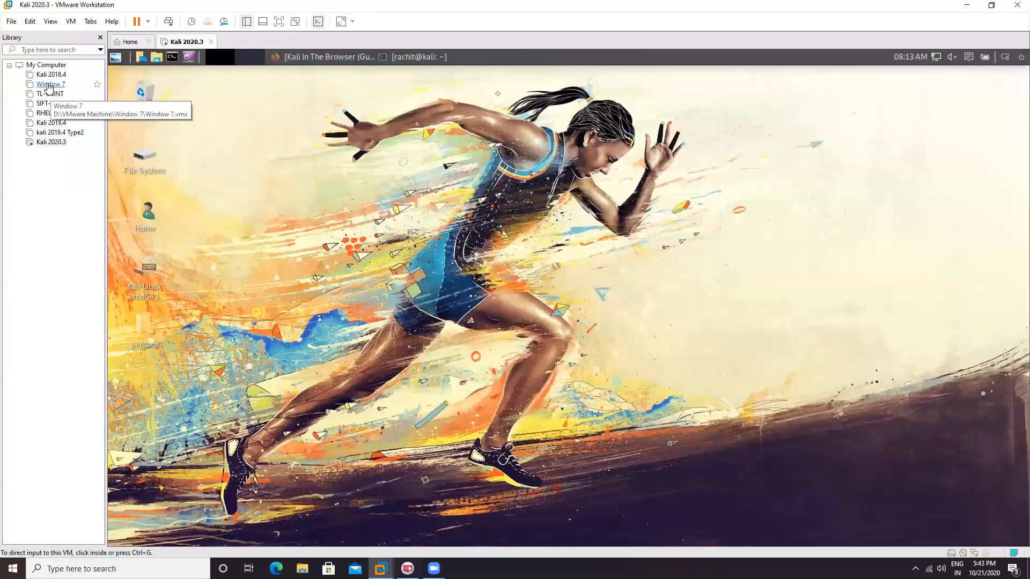
pyautogui.click(51, 123)
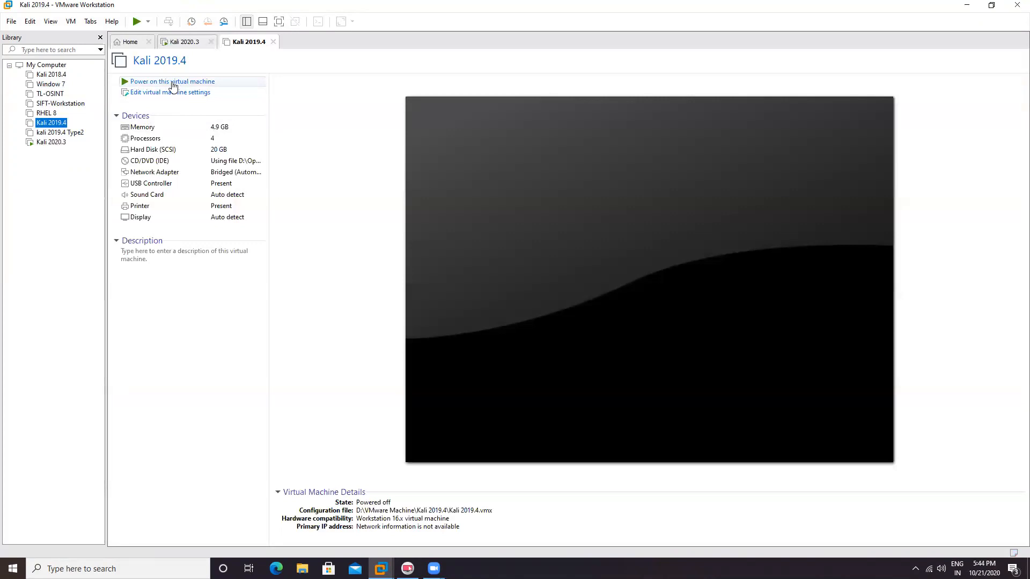
# Step: Power Kali back on and open the Kali GNU/Linux entry in the GRUB editor
pyautogui.click(173, 83)
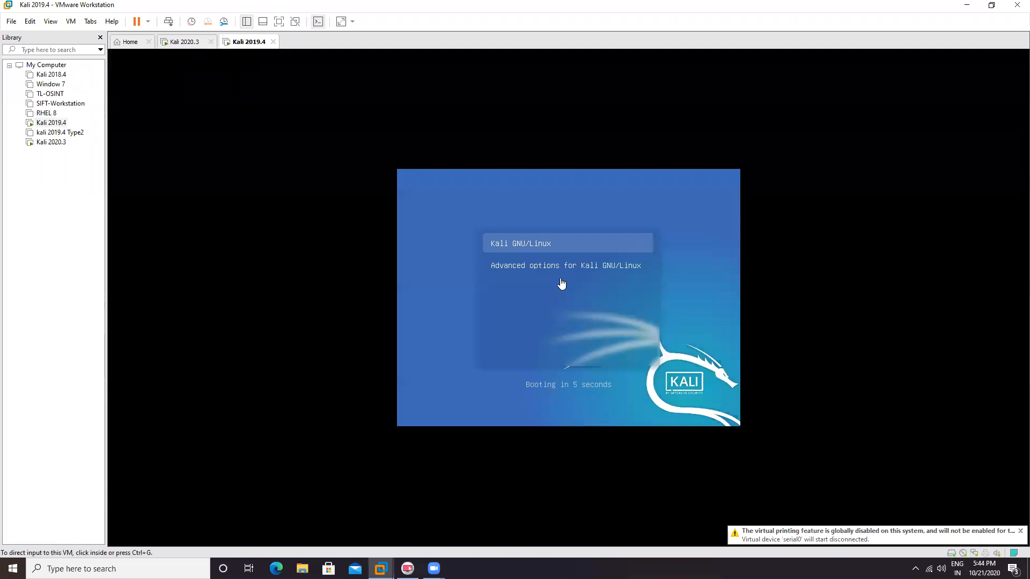
pyautogui.click(561, 252)
pyautogui.press('e')
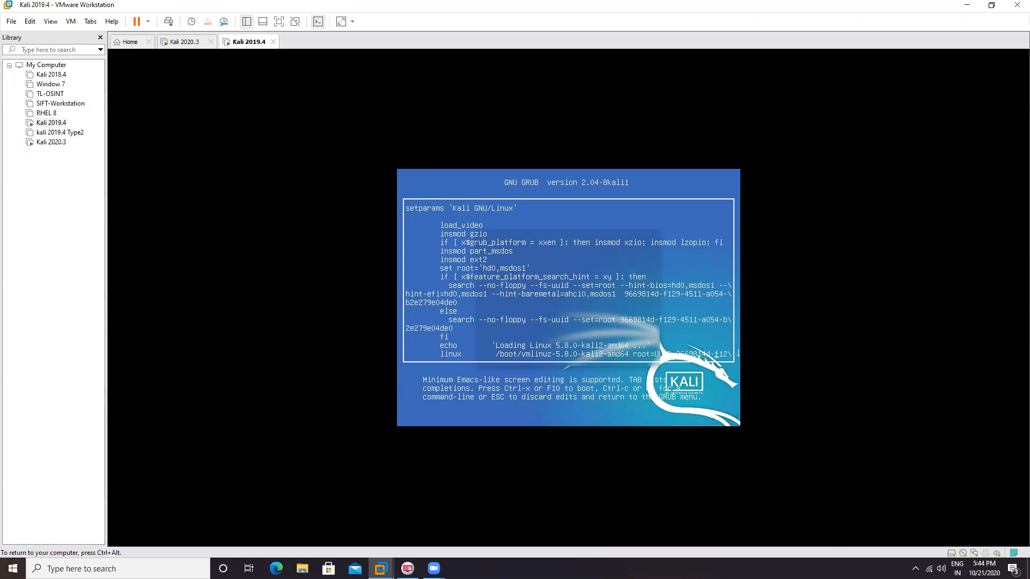
pyautogui.press('Down')
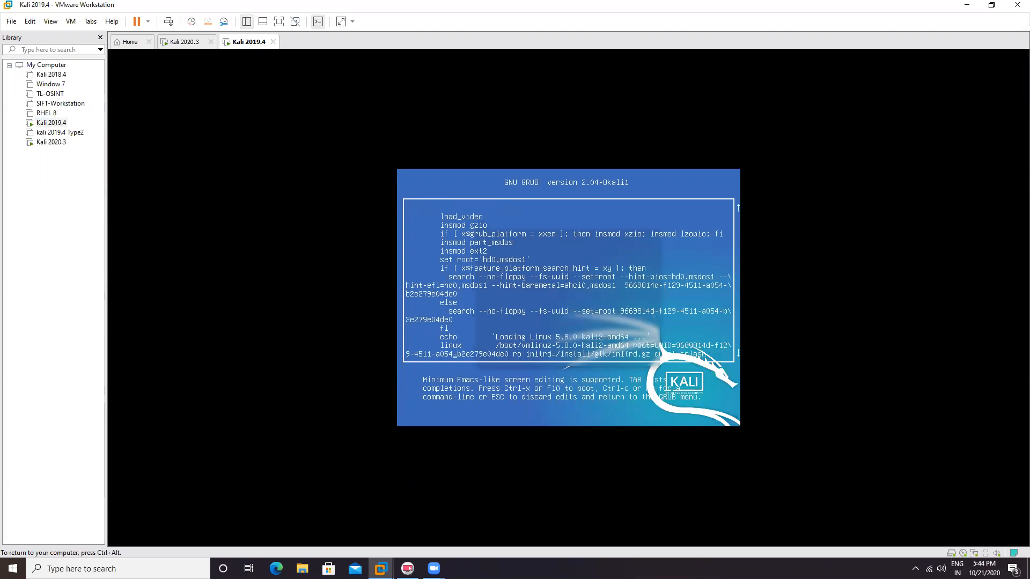
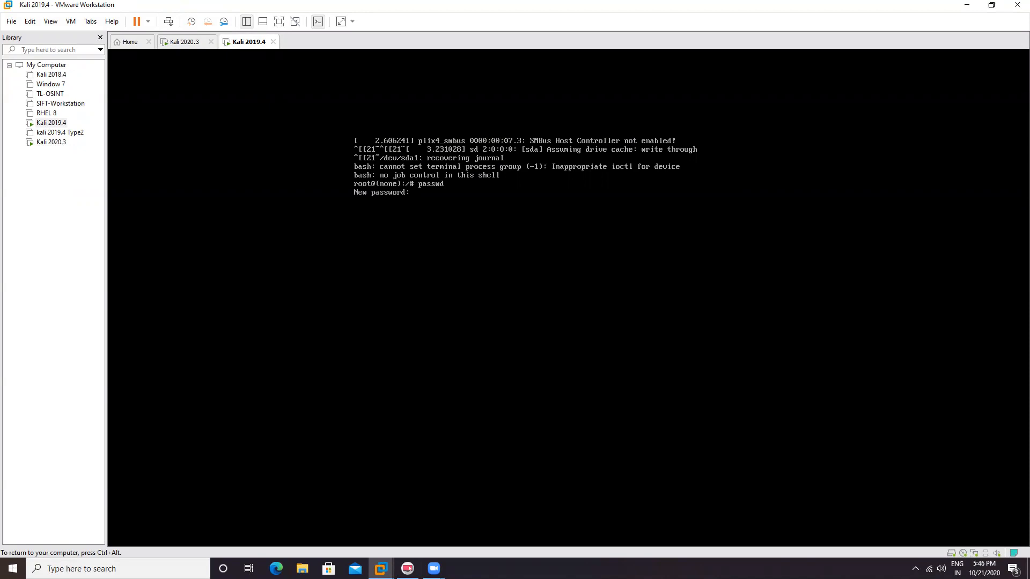
# Step: Submit the new root password at the passwd prompt in the Kali root shell
pyautogui.press('Return')
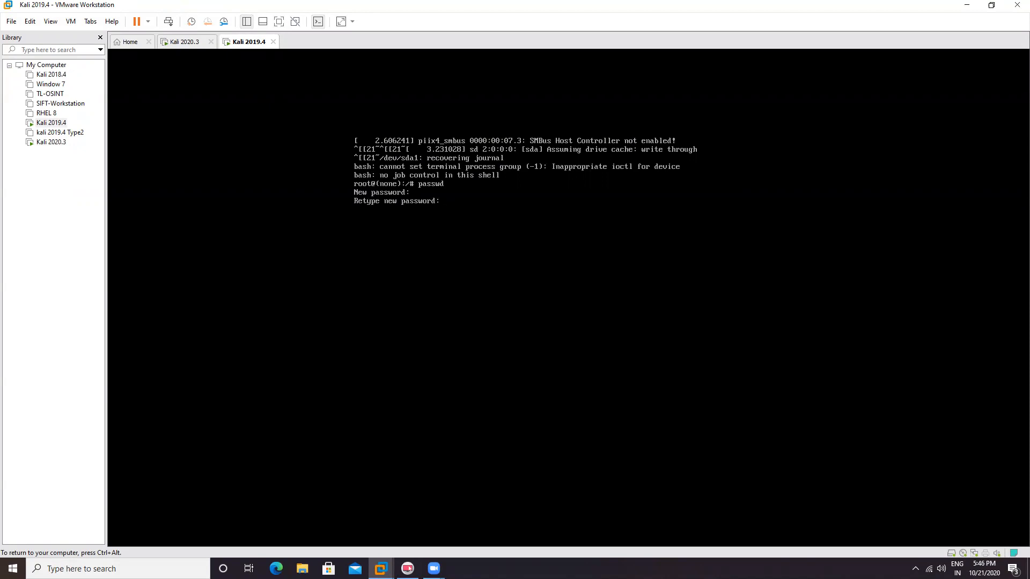
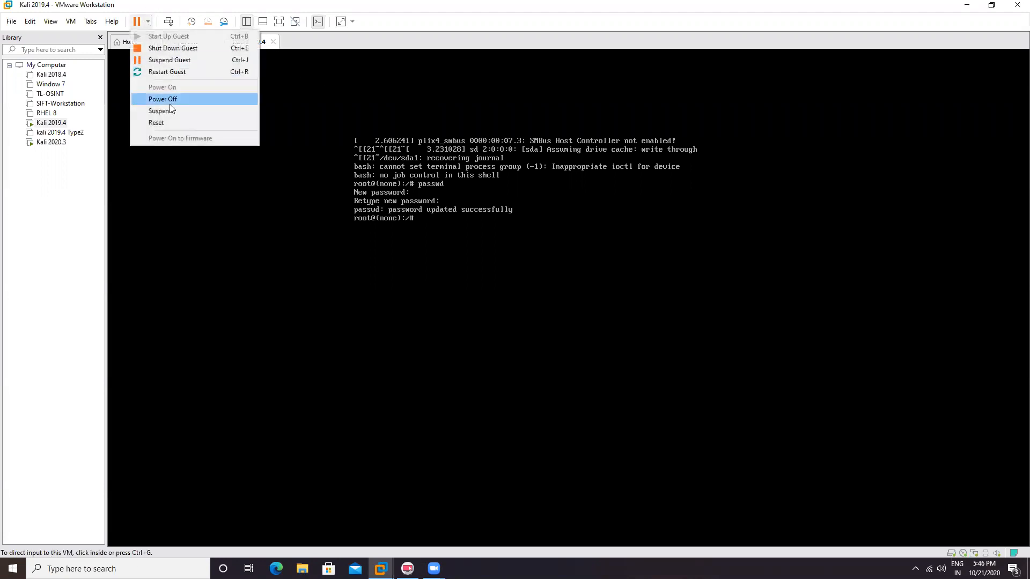
# Step: Restart the Kali 2019.4 guest from the power menu and confirm the restart
pyautogui.click(173, 71)
pyautogui.click(534, 304)
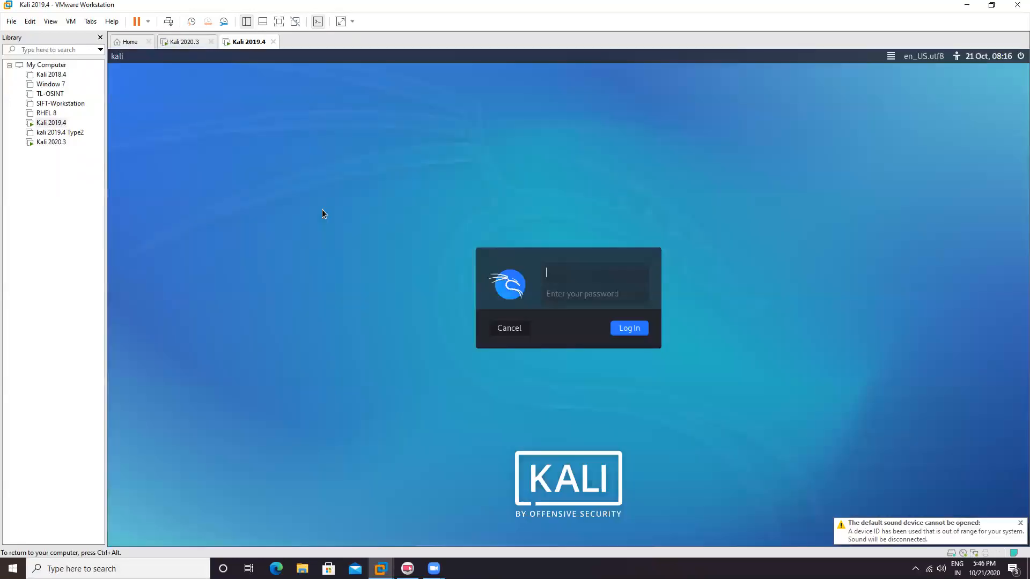
# Step: Log in at the Kali screen as root using the new root password
pyautogui.write('root')
pyautogui.press('Tab')
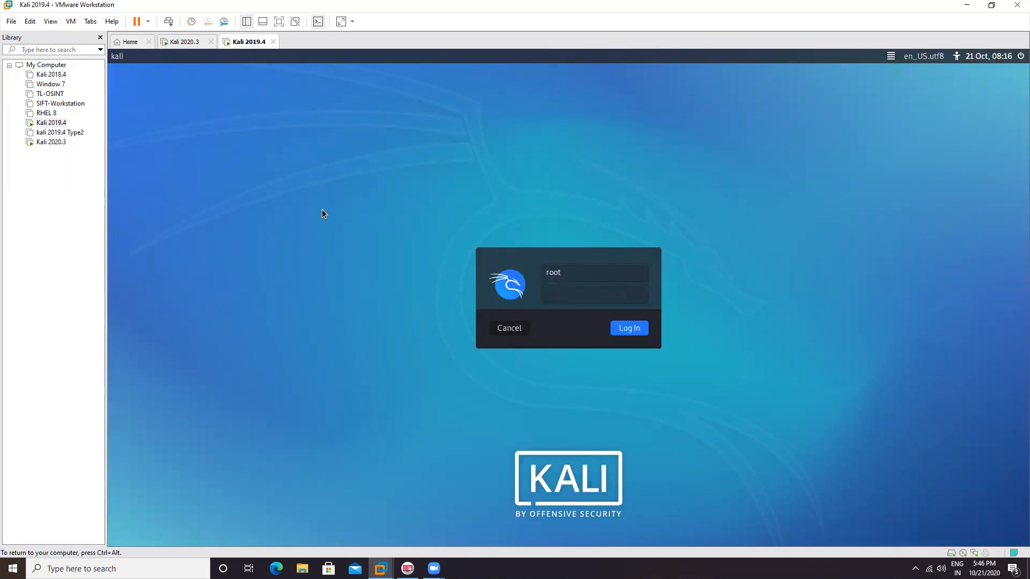
pyautogui.write('toor')
pyautogui.press('Return')
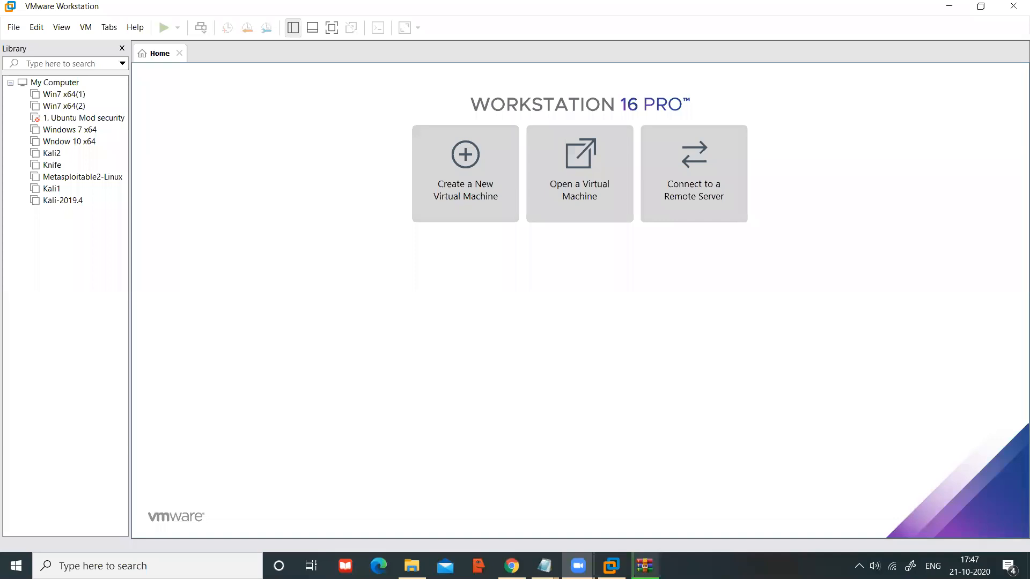
# Step: Bring up the Notepad taskbar preview while VMware Workstation shows its Home page
pyautogui.moveTo(544, 566)
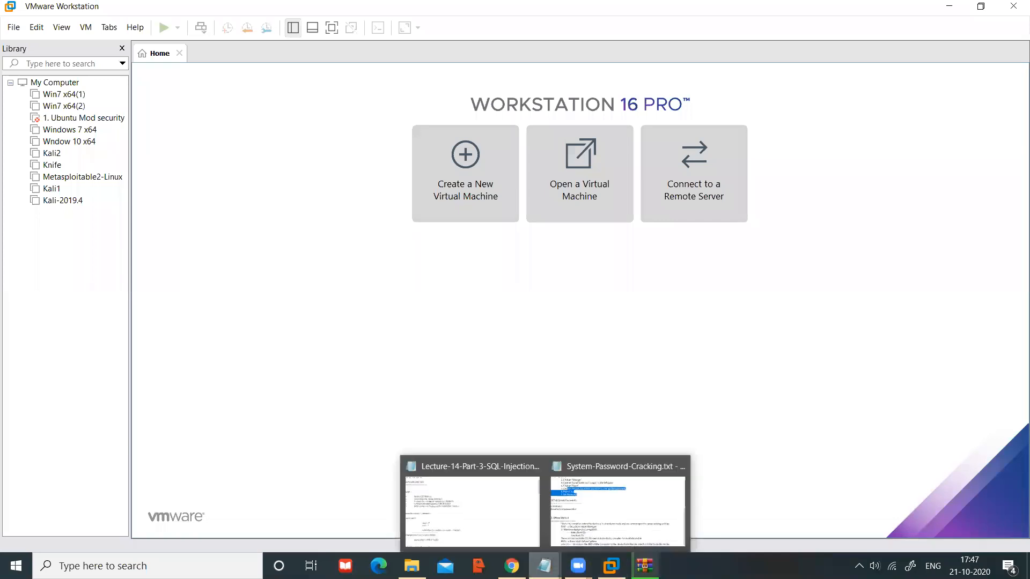